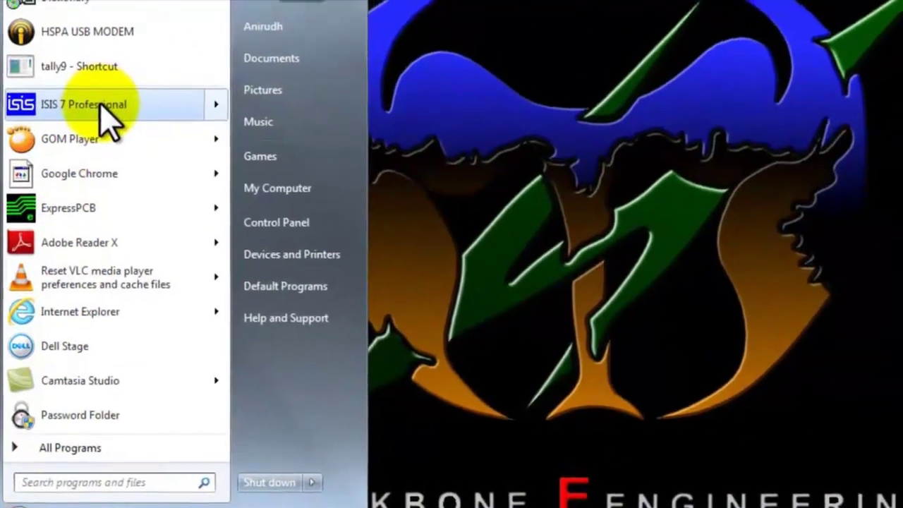
# Launch ISIS 7 Professional from the Windows Start menu.
pyautogui.click(104, 92)
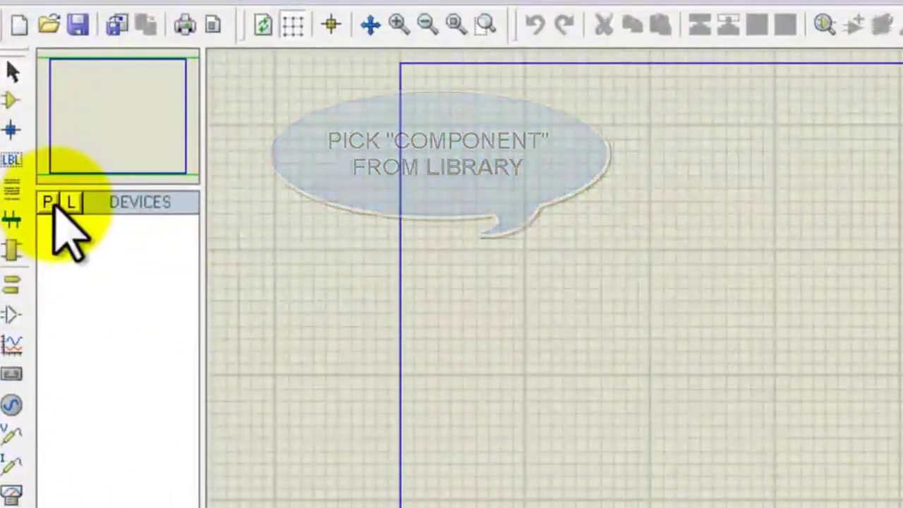
# Search the library for '89c51' and add the AT89C51 microcontroller to the design.
pyautogui.click(46, 204)
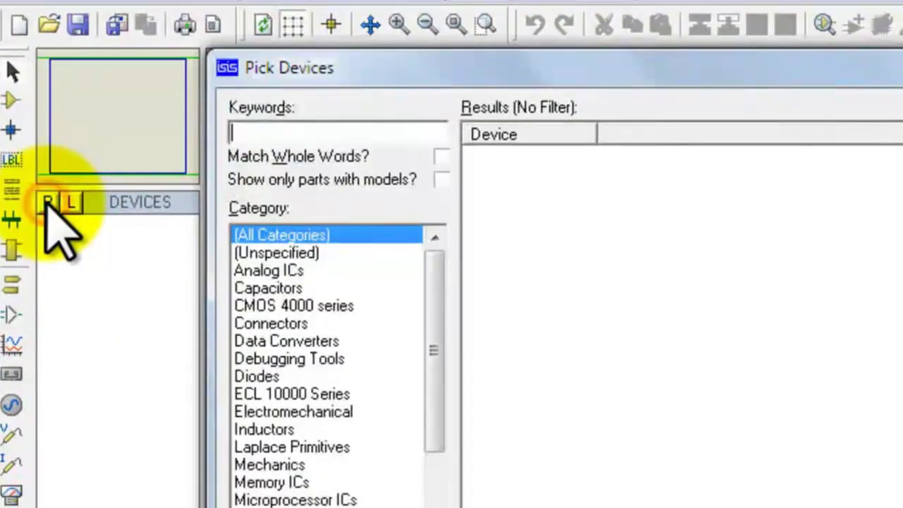
pyautogui.write('at89')
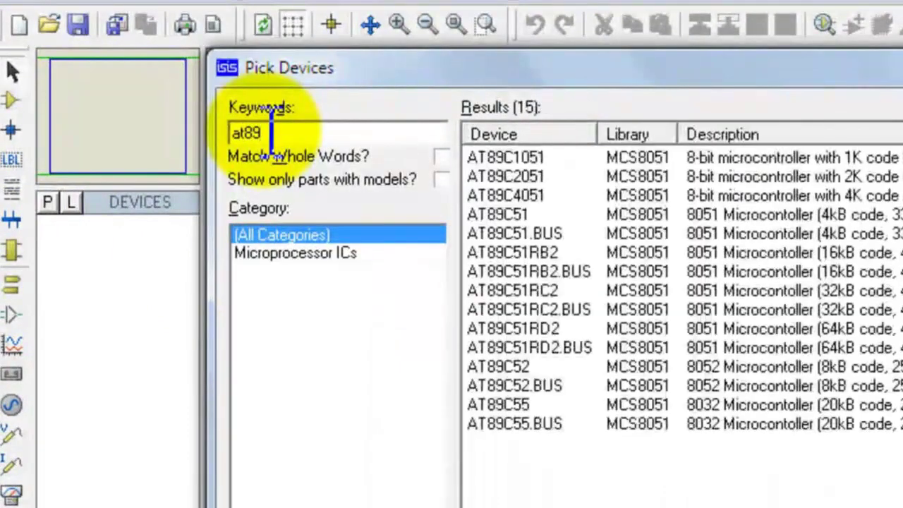
pyautogui.write('c51')
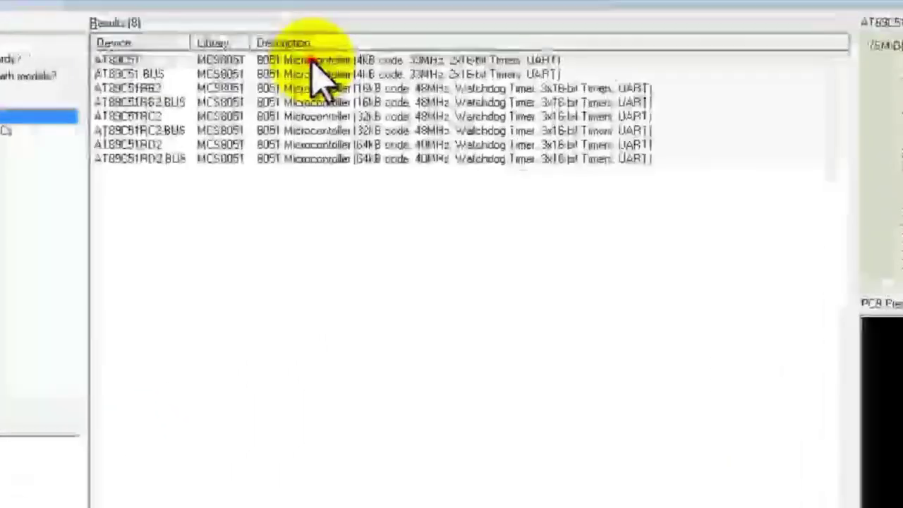
pyautogui.click(305, 55)
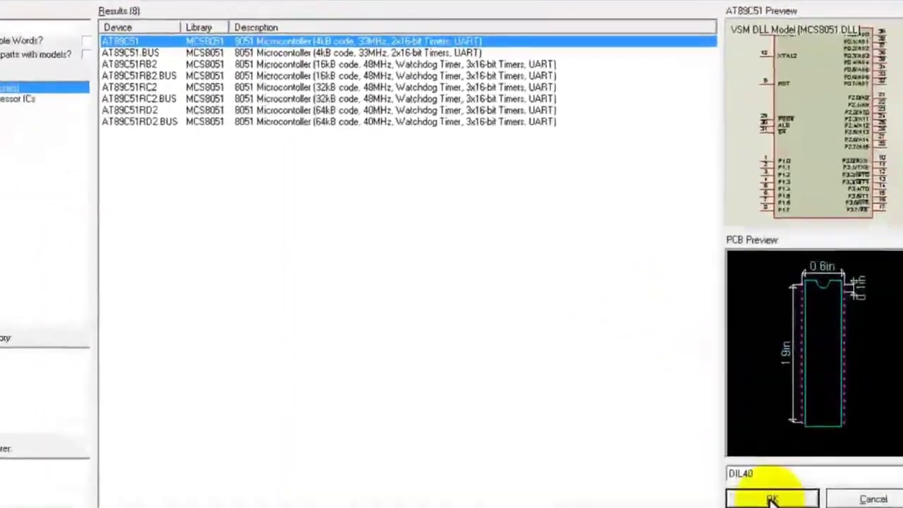
pyautogui.click(772, 499)
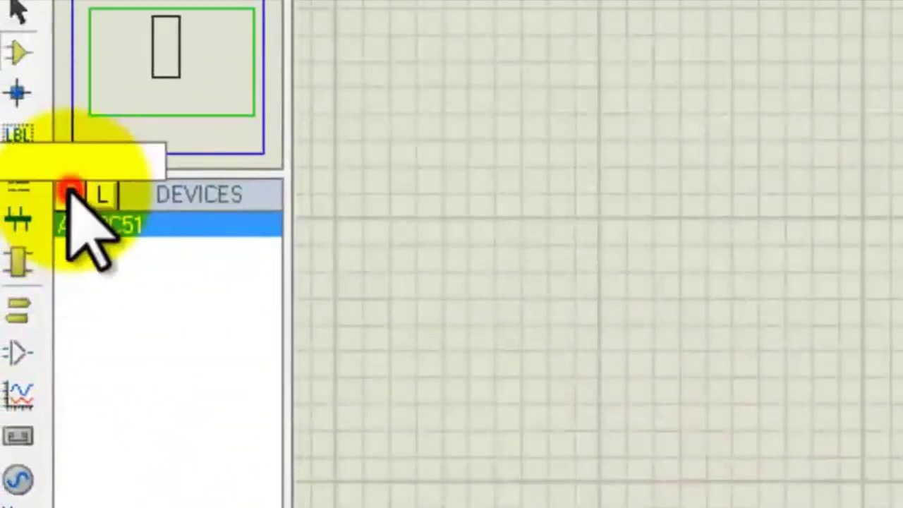
# Pick the generic CAP capacitor and place C1 and C2 left of the controller.
pyautogui.click(69, 192)
pyautogui.write('cap')
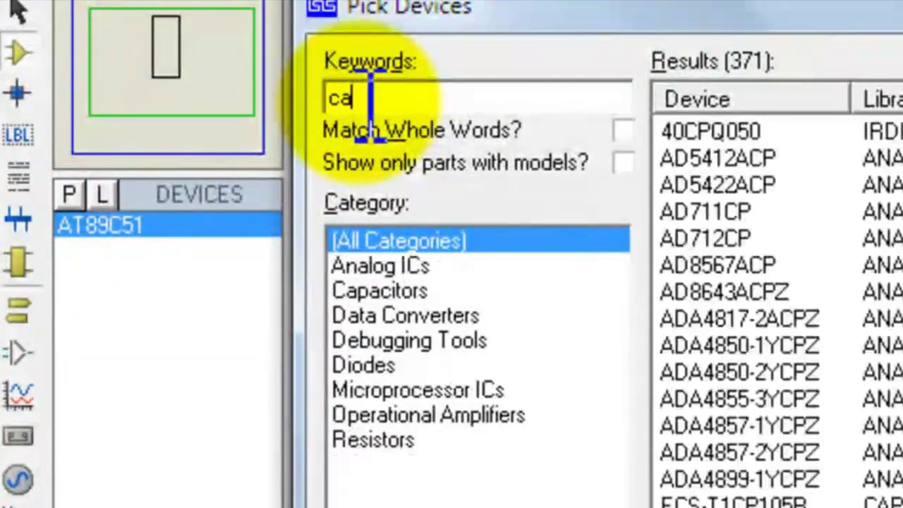
pyautogui.click(385, 295)
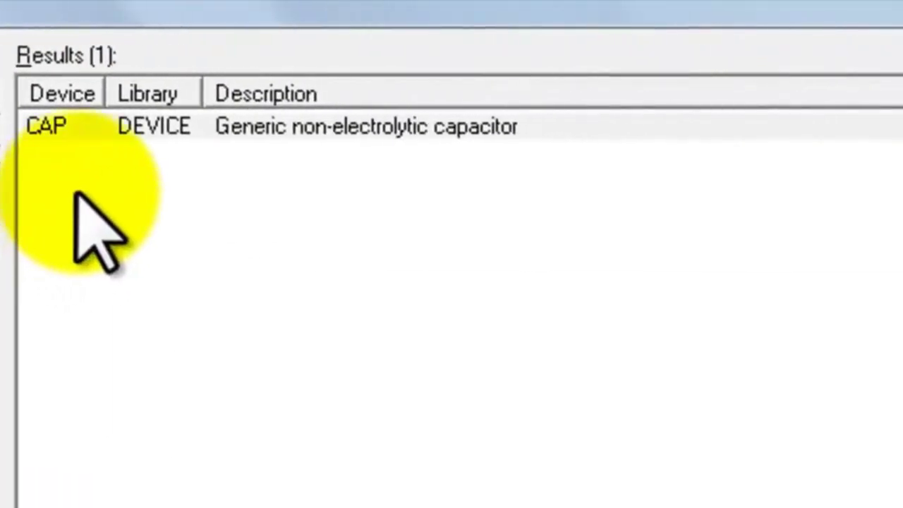
pyautogui.click(168, 128)
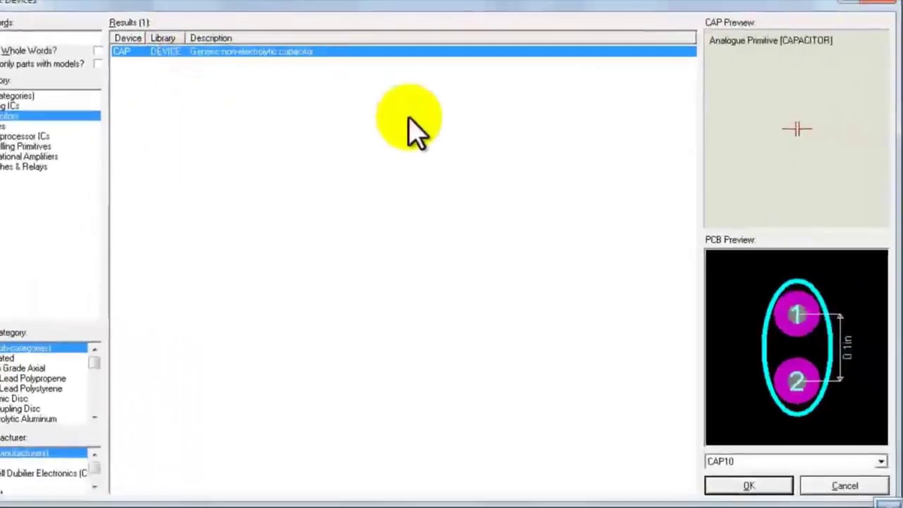
pyautogui.click(749, 487)
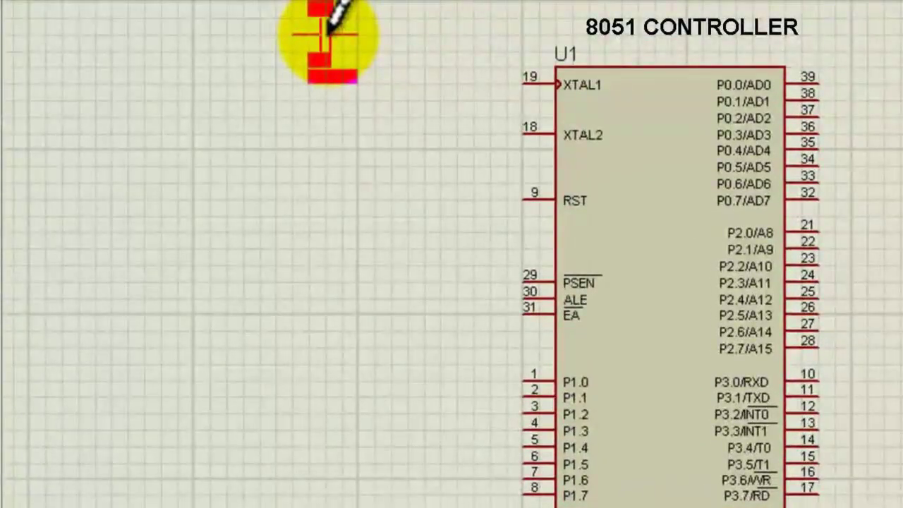
pyautogui.click(328, 36)
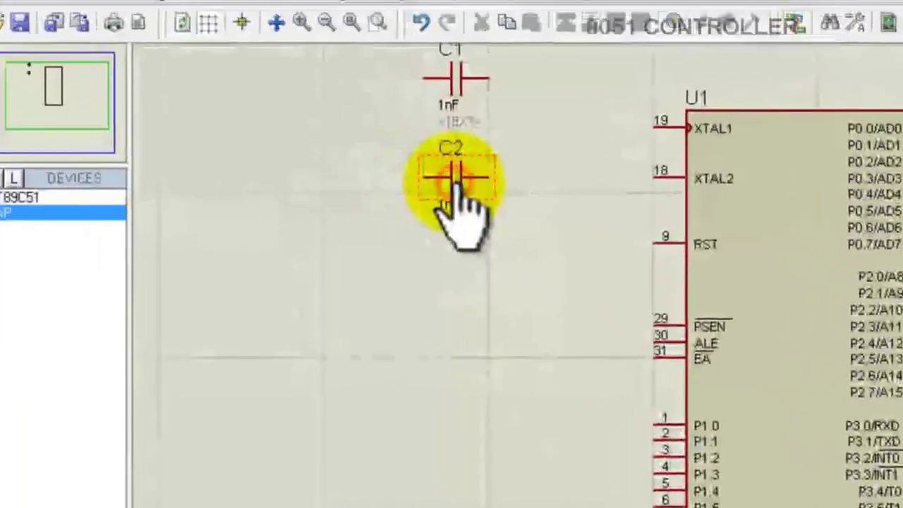
pyautogui.click(321, 136)
pyautogui.click(30, 190)
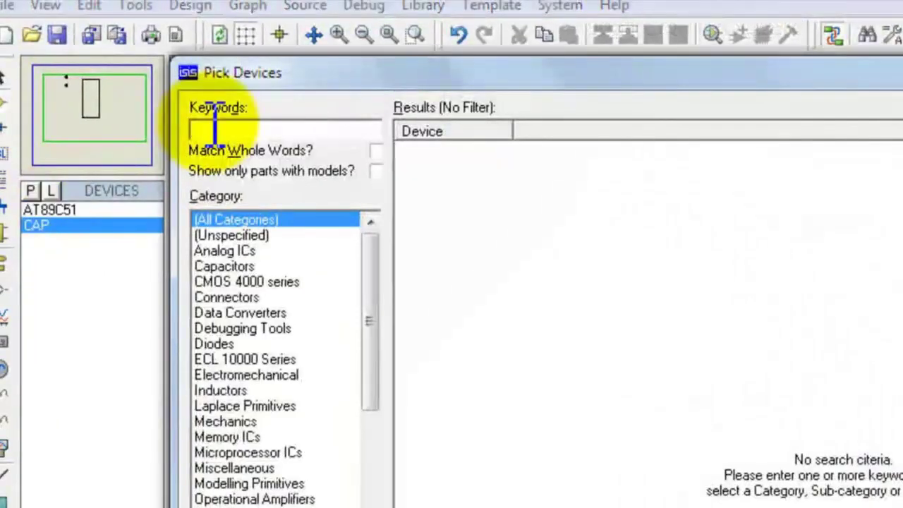
# Pick the CRYSTAL part and place X1 between the capacitors and the controller.
pyautogui.write('crystal')
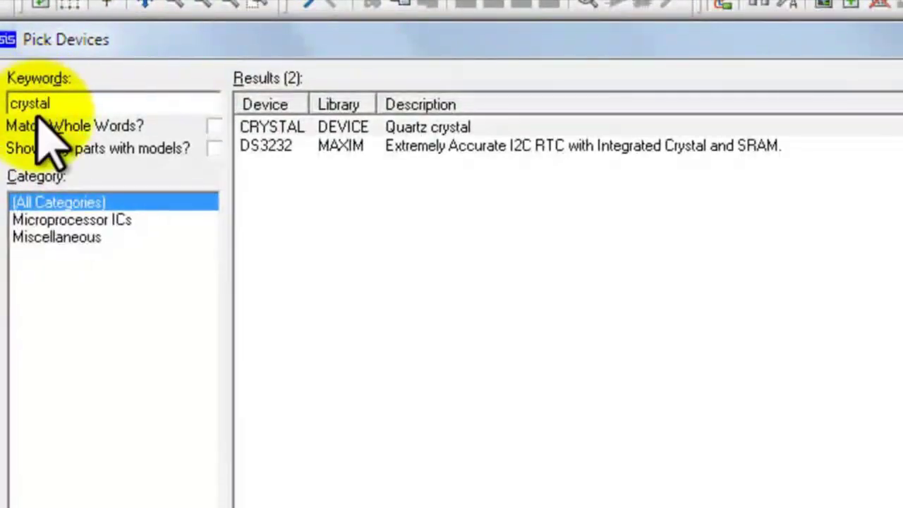
pyautogui.click(316, 127)
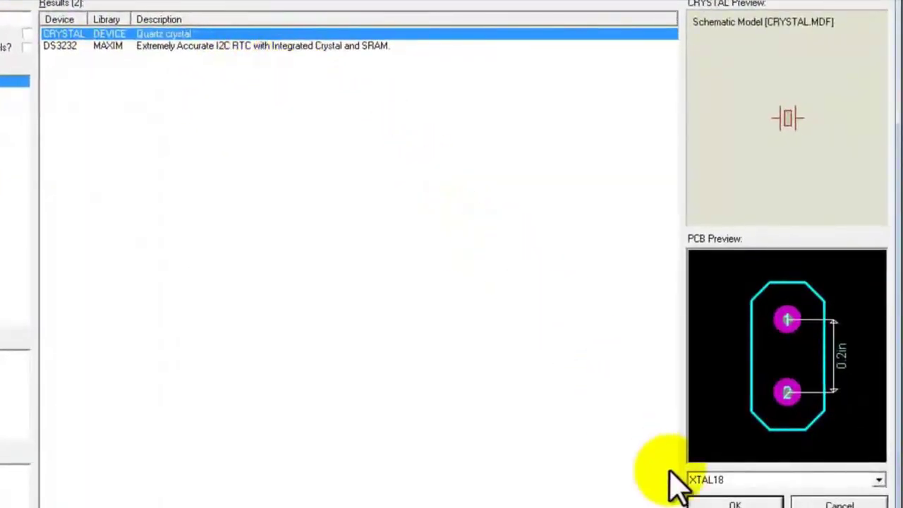
pyautogui.click(736, 504)
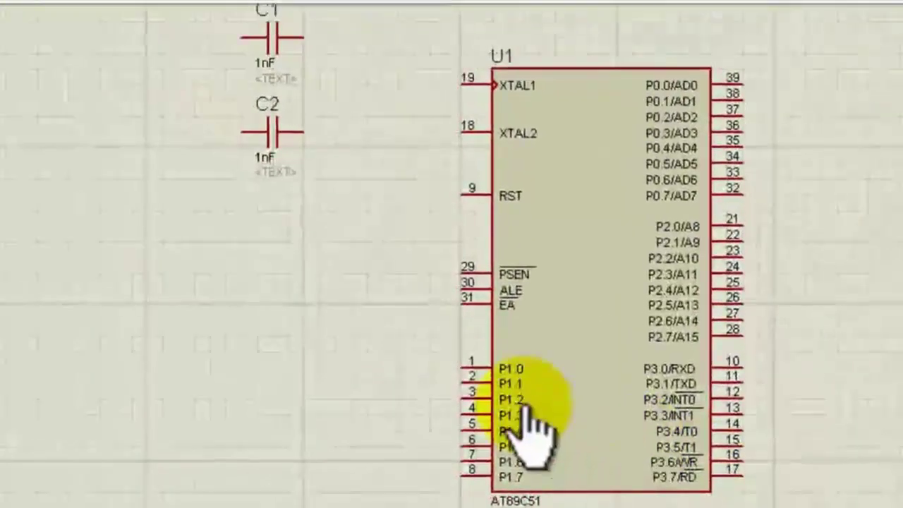
pyautogui.click(367, 83)
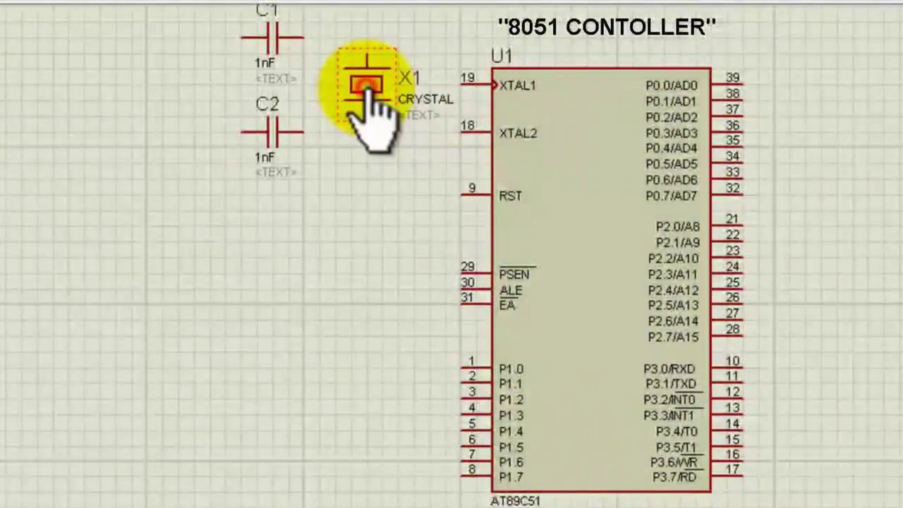
# Wire C1 and C2 through X1 to XTAL1 pin 19 and XTAL2 pin 18, joining the capacitors' outer pins.
pyautogui.click(300, 36)
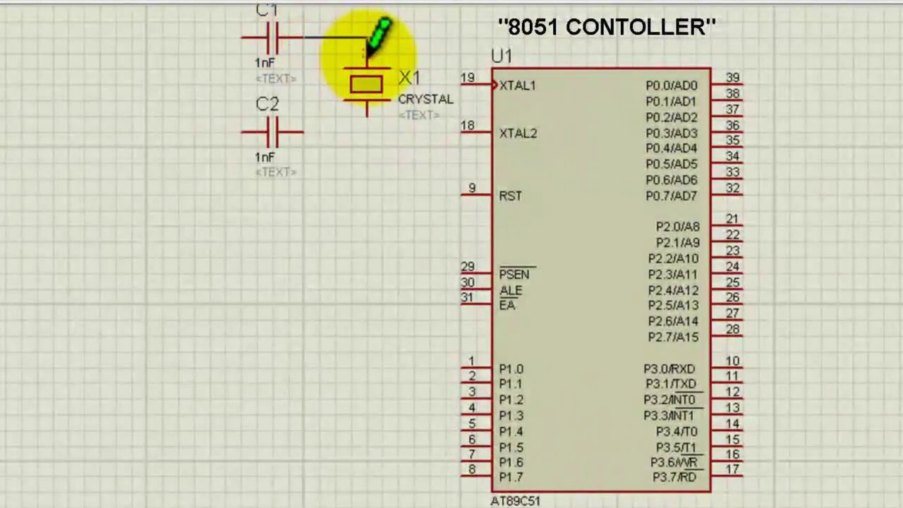
pyautogui.click(367, 57)
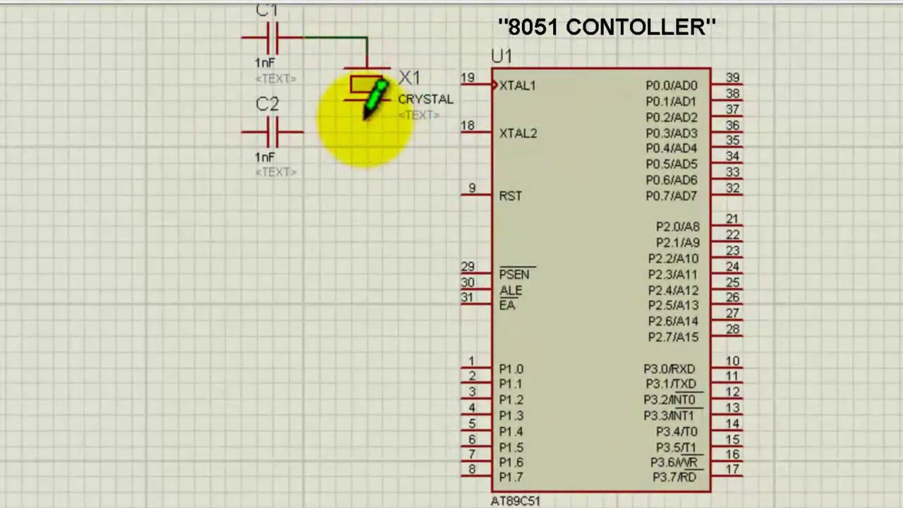
pyautogui.click(367, 117)
pyautogui.click(302, 132)
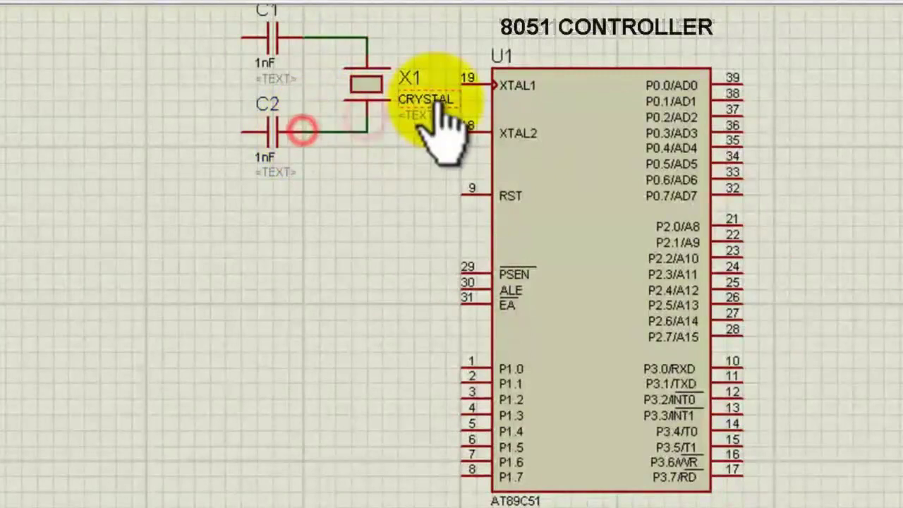
pyautogui.click(366, 135)
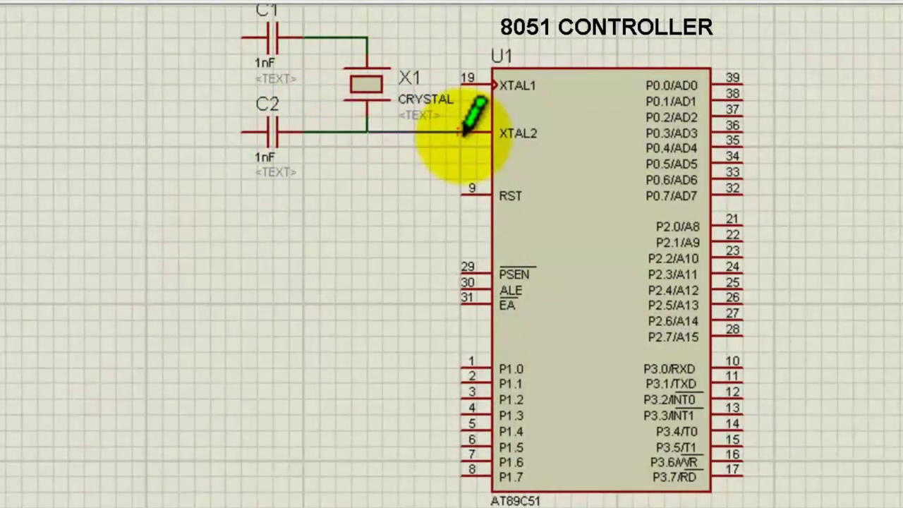
pyautogui.click(366, 39)
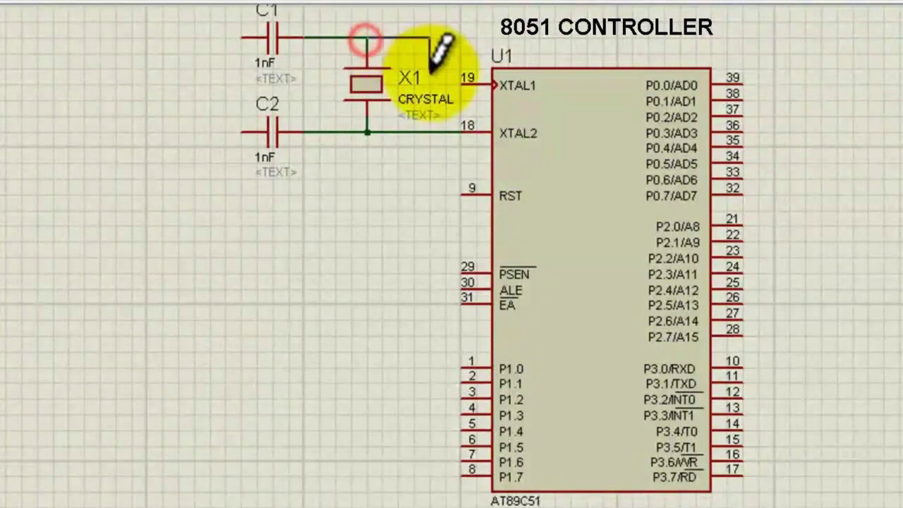
pyautogui.click(467, 85)
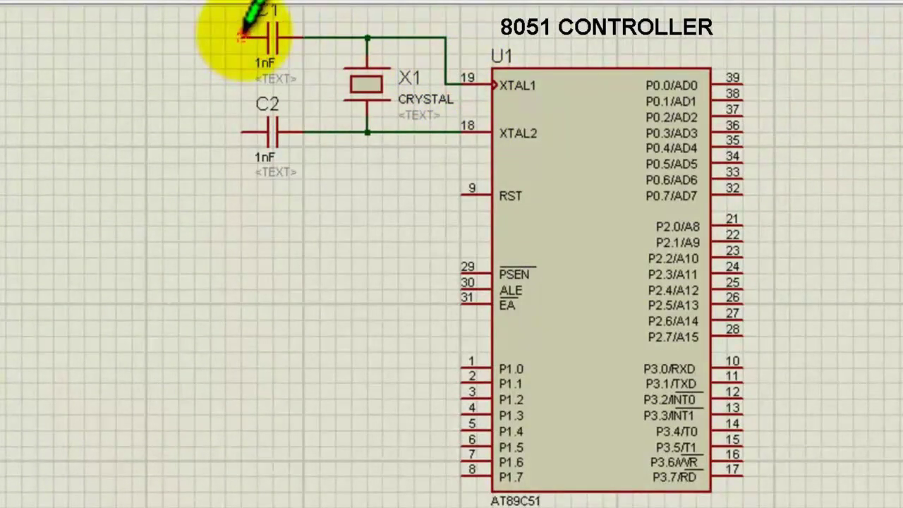
pyautogui.click(240, 37)
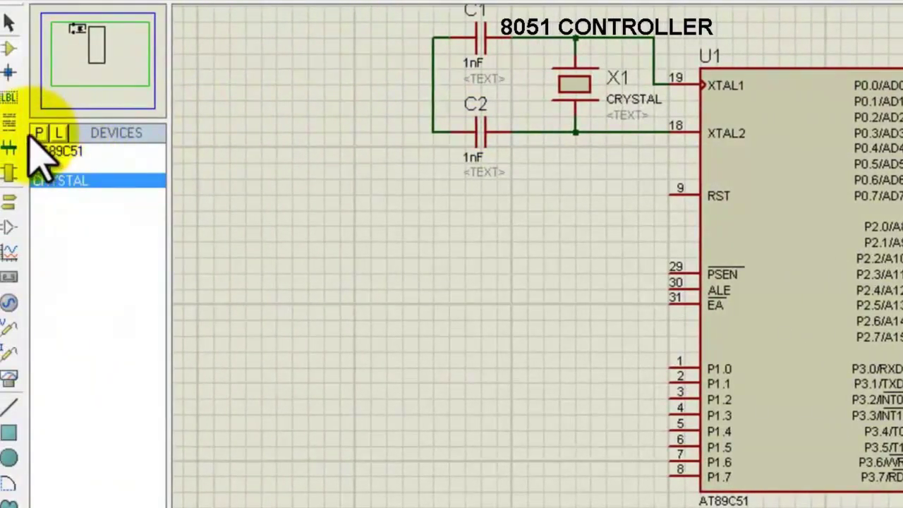
# Add resistor R1 from the RESISTOR primitive and place capacitor C3 below it.
pyautogui.click(40, 134)
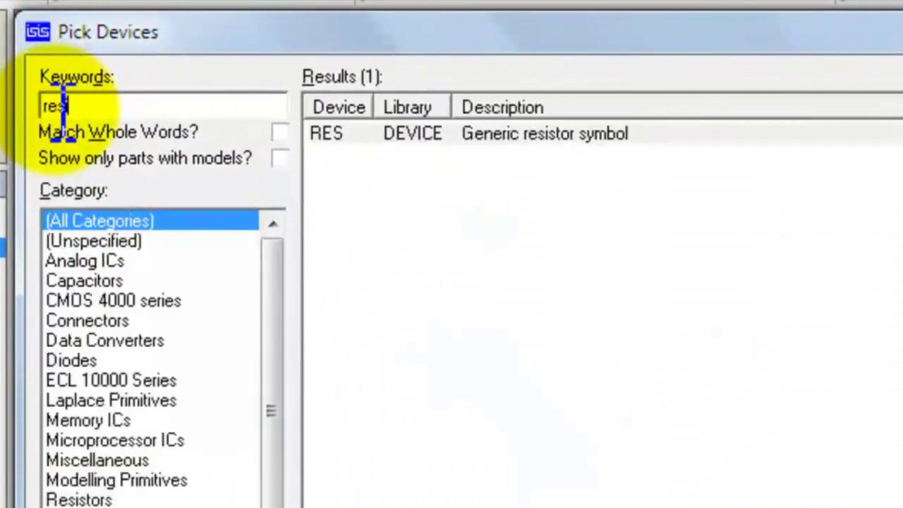
pyautogui.write('stor')
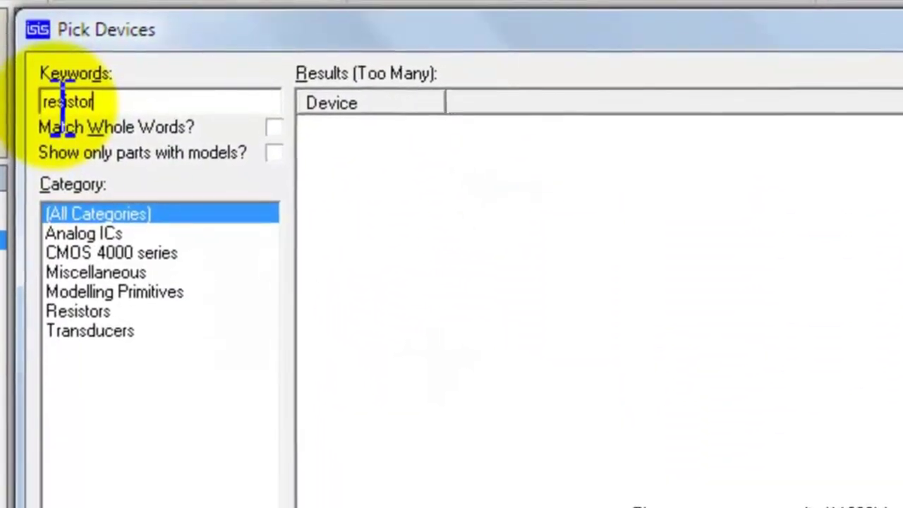
pyautogui.click(416, 127)
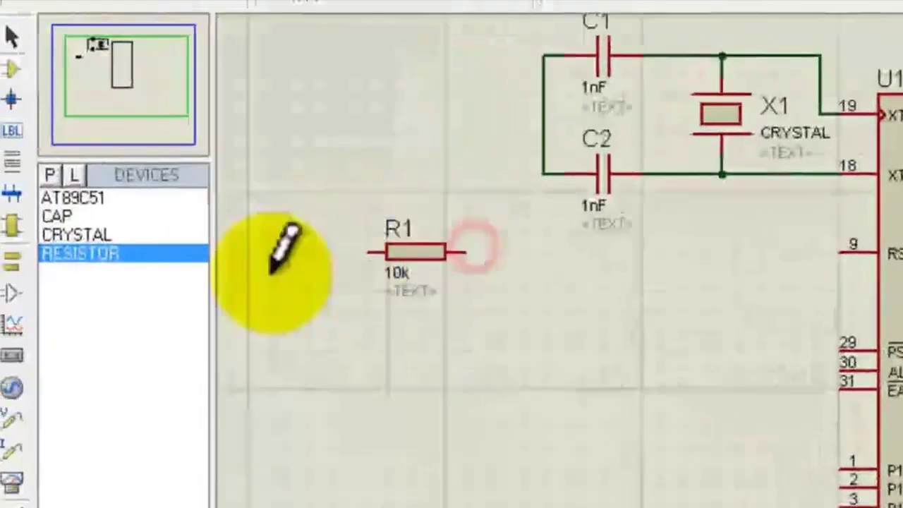
pyautogui.click(57, 216)
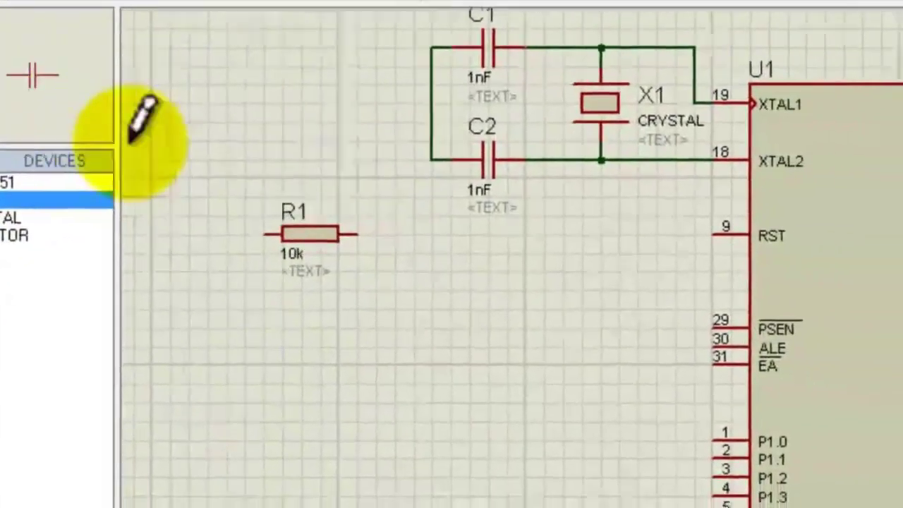
pyautogui.click(291, 289)
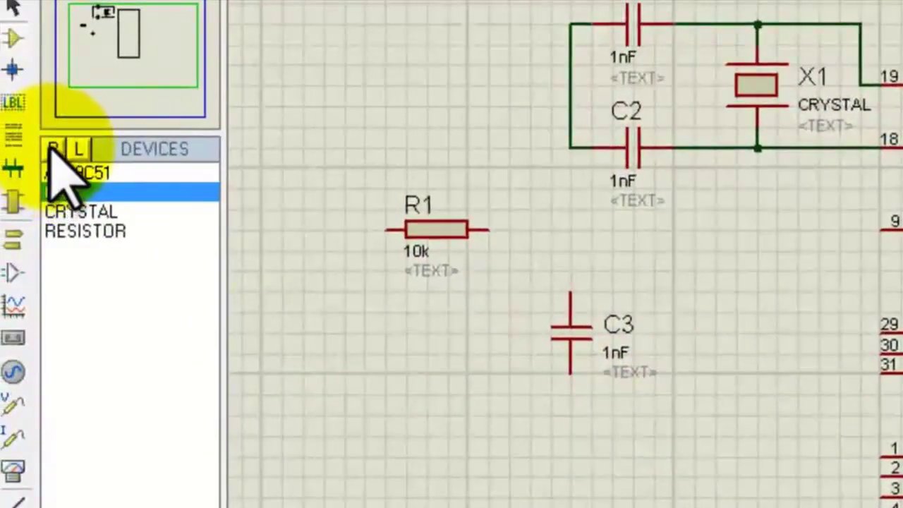
# Search the library for switches and select SW-SPST latched switch.
pyautogui.click(52, 148)
pyautogui.write('swit')
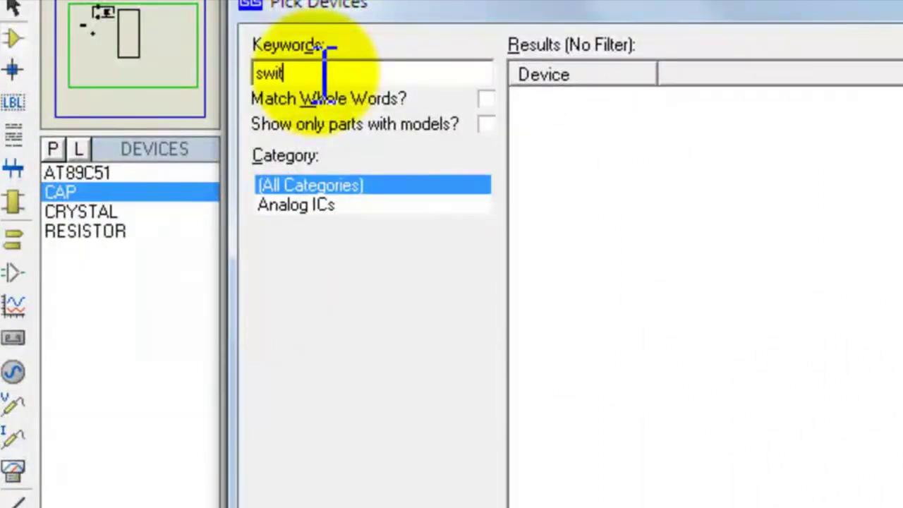
pyautogui.write('ch')
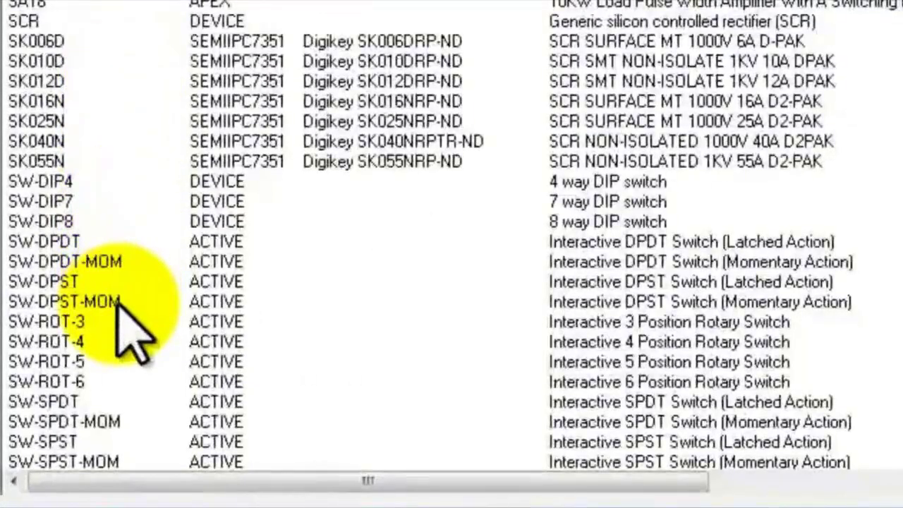
pyautogui.click(53, 442)
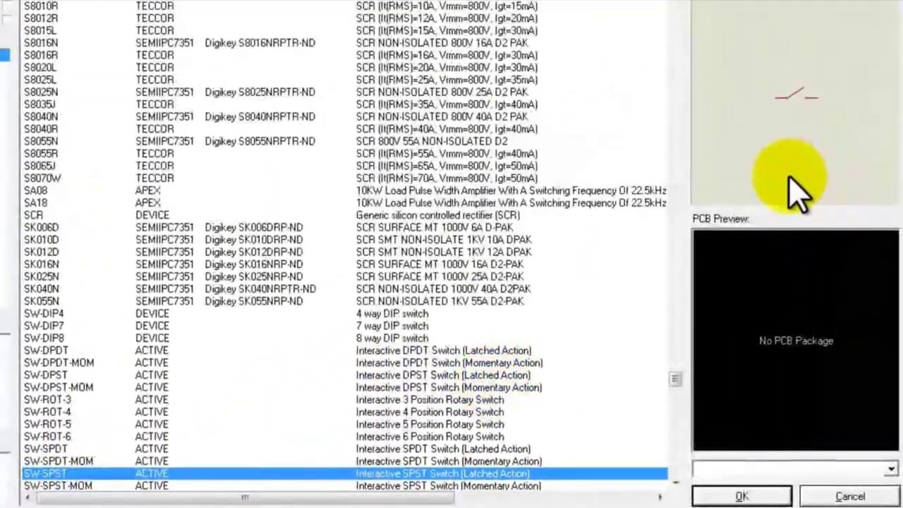
# Place SW1 and wire R1, C3 and SW1 together to RST pin 9.
pyautogui.click(742, 496)
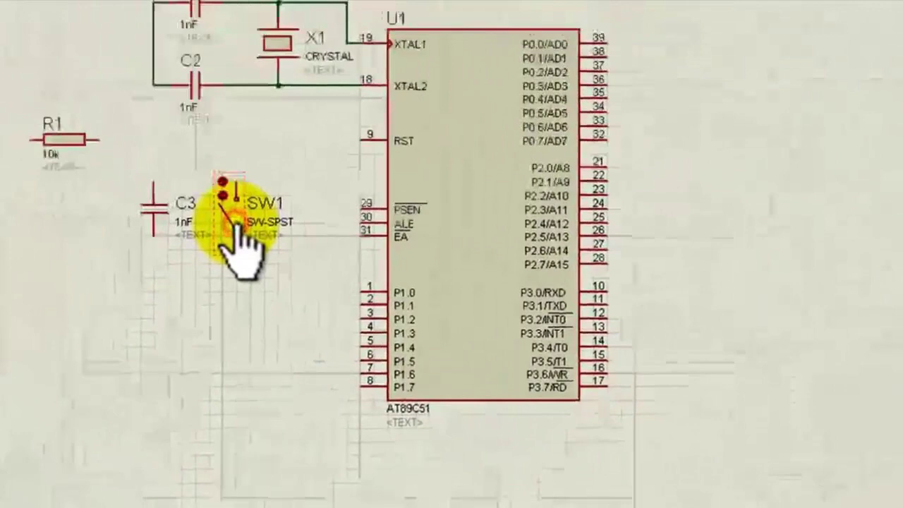
pyautogui.click(6, 82)
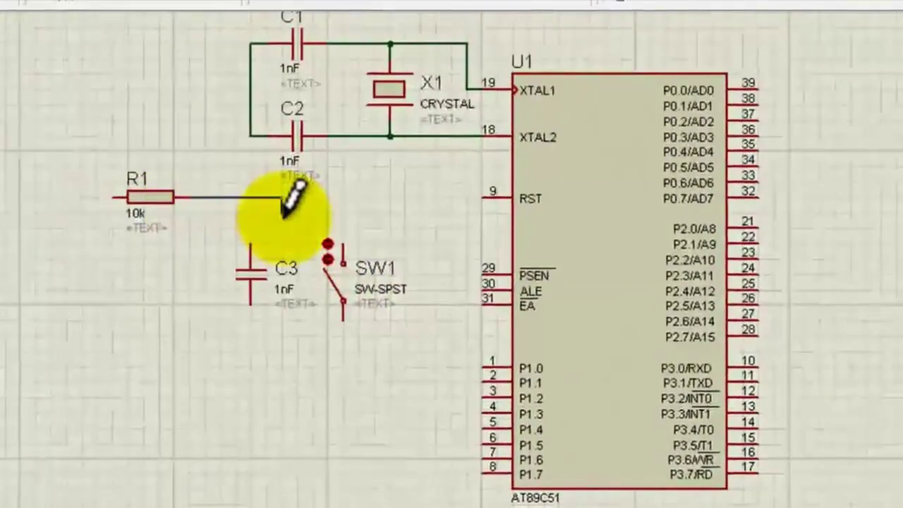
pyautogui.click(249, 247)
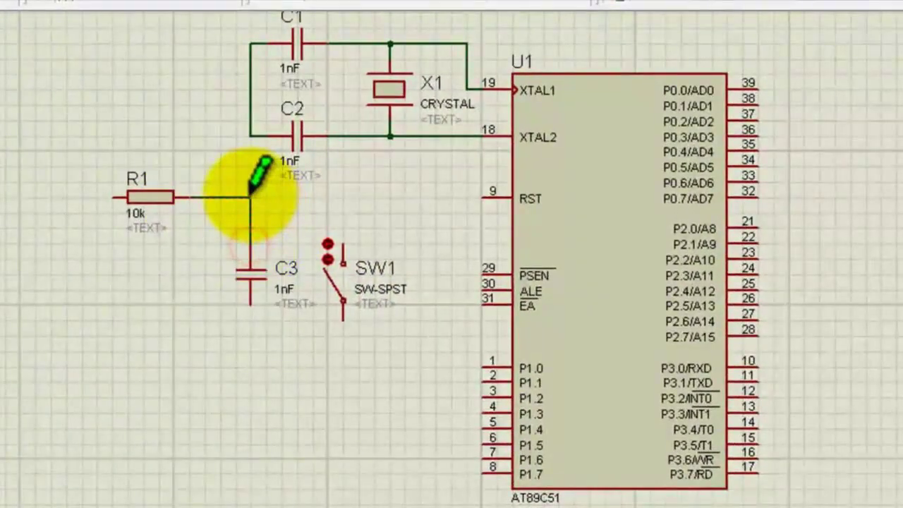
pyautogui.click(250, 196)
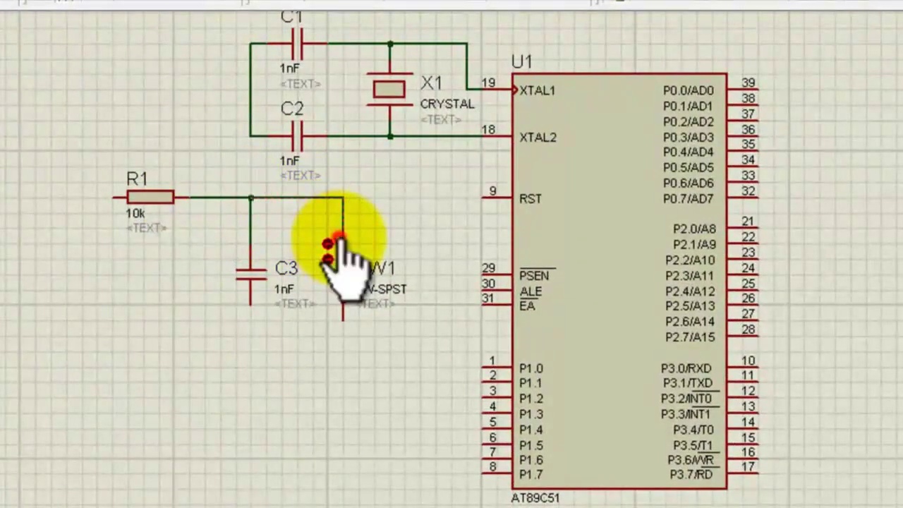
pyautogui.click(339, 238)
pyautogui.click(341, 197)
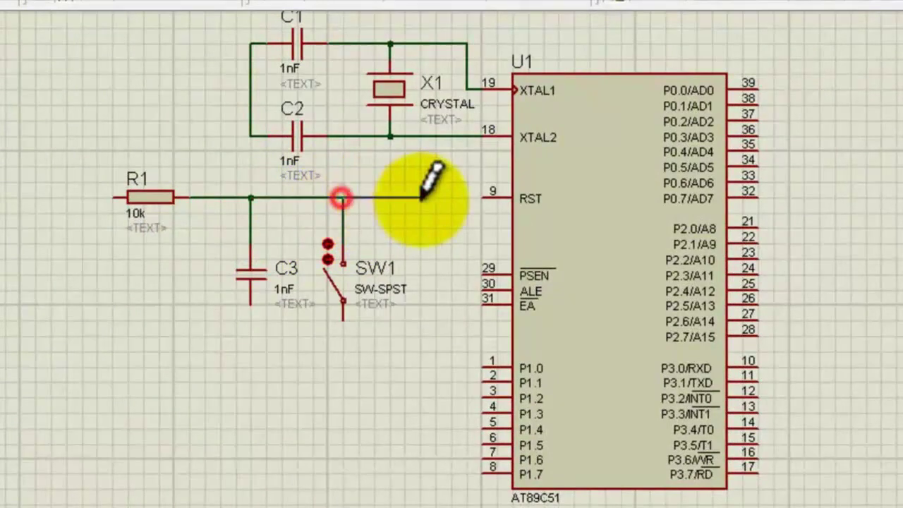
pyautogui.click(479, 202)
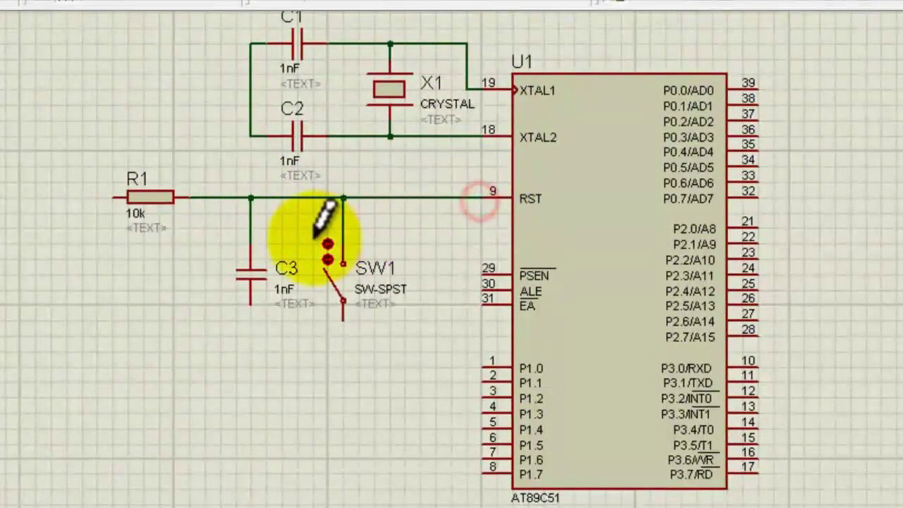
# Join C3's bottom pin to SW1's lower pin and R1's left end to C1's left pin.
pyautogui.click(249, 304)
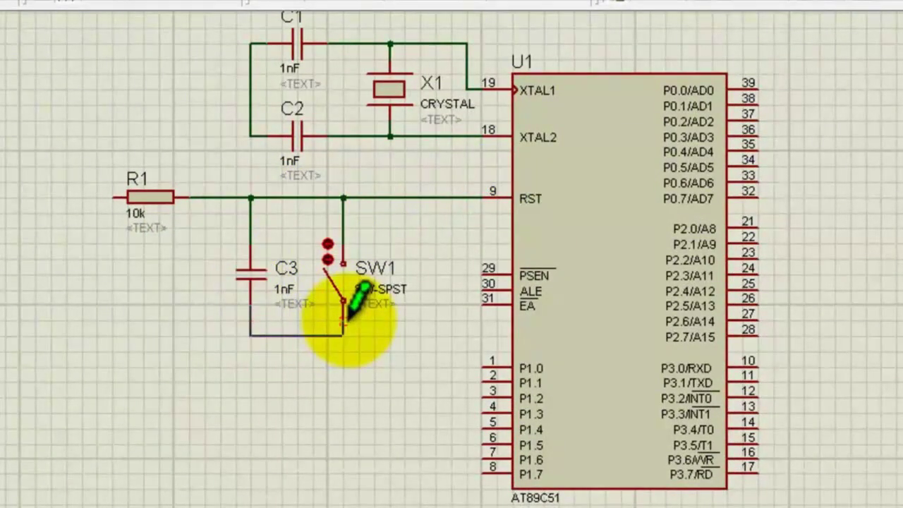
pyautogui.click(346, 321)
pyautogui.click(114, 197)
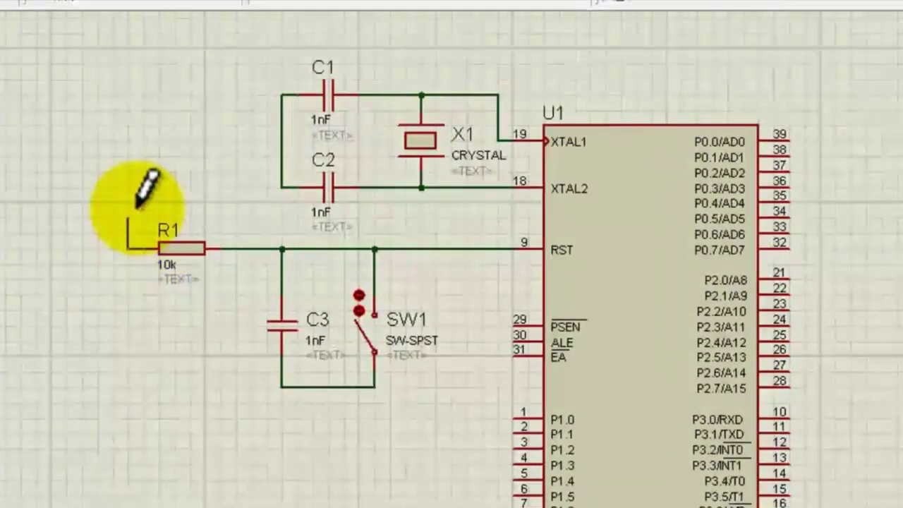
pyautogui.click(281, 112)
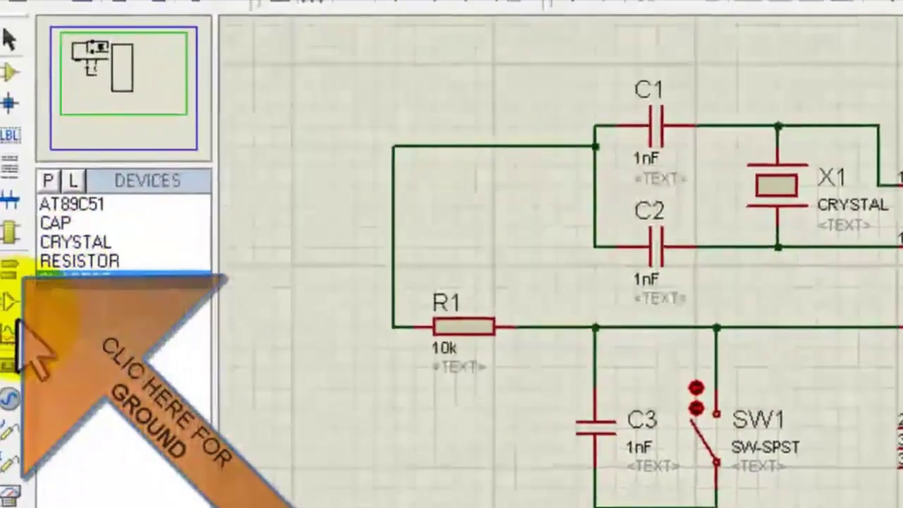
# Place a GROUND terminal to the left of the circuit.
pyautogui.click(14, 272)
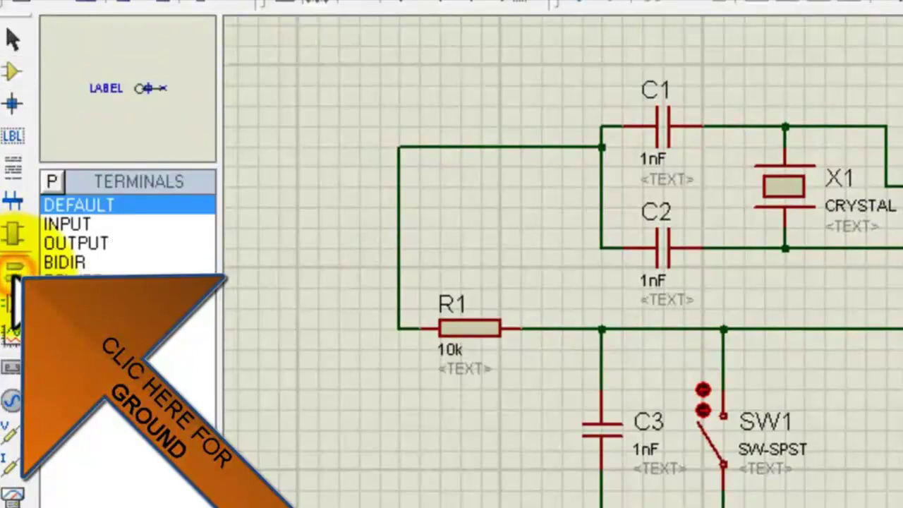
pyautogui.click(90, 303)
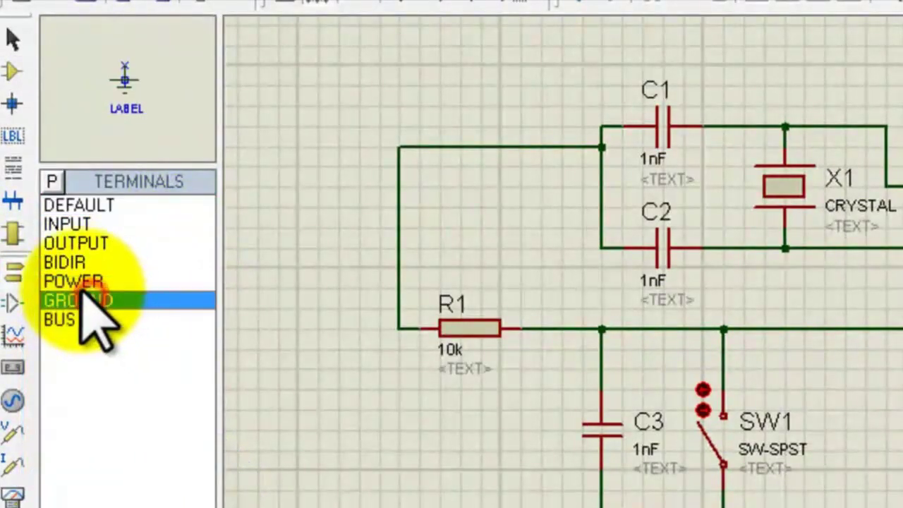
pyautogui.click(344, 242)
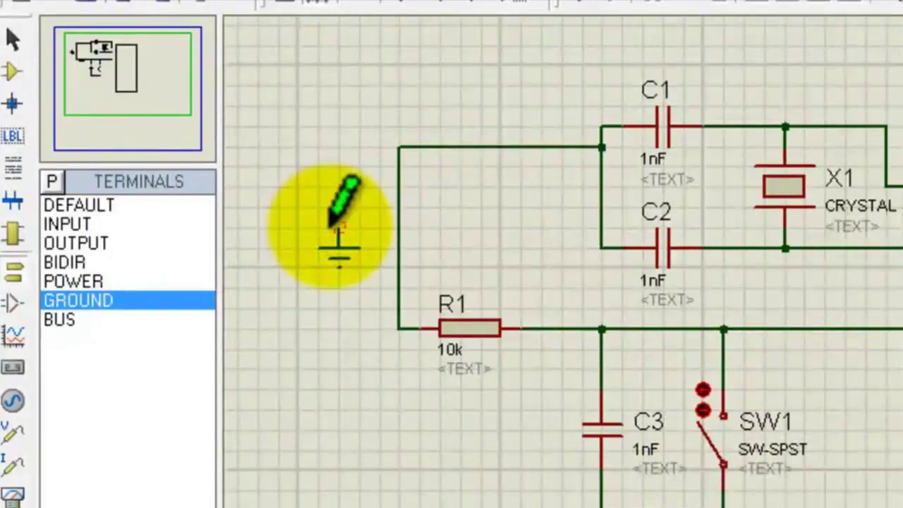
# Wire the ground in and connect a DC generator to C3's bottom wire.
pyautogui.click(12, 401)
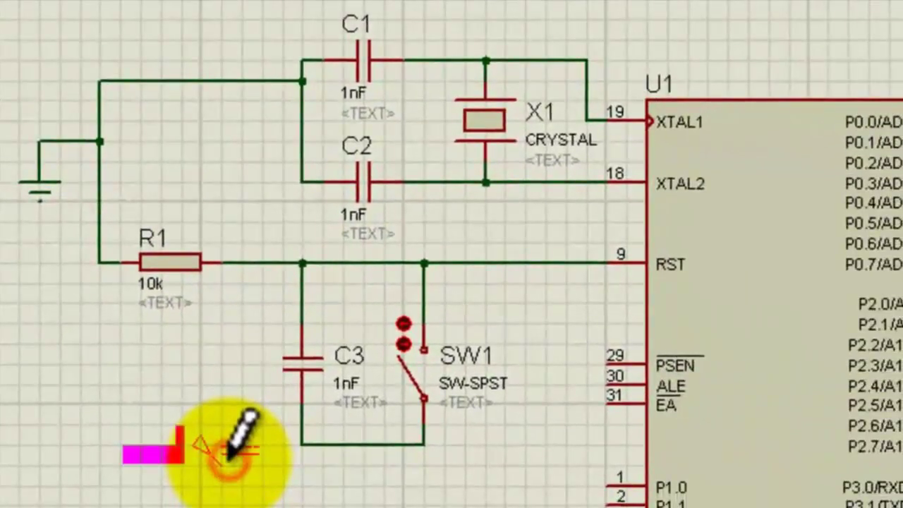
pyautogui.click(219, 463)
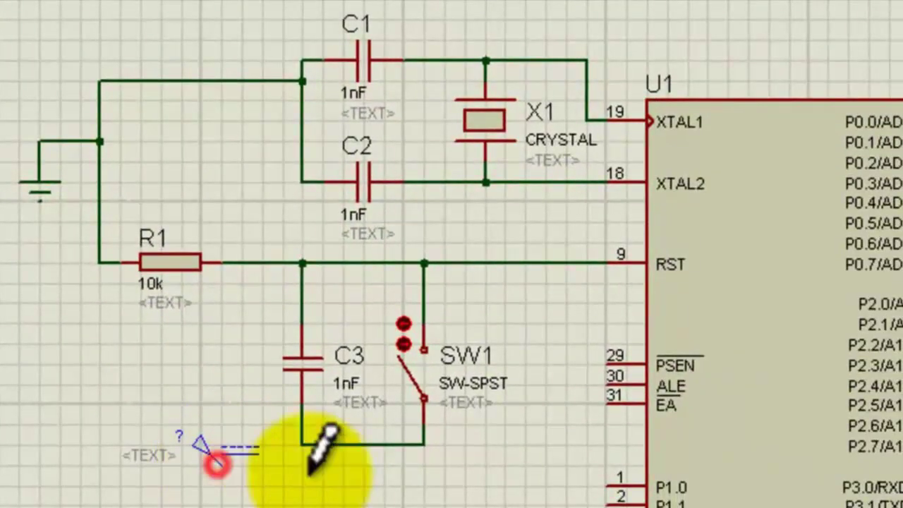
pyautogui.click(381, 445)
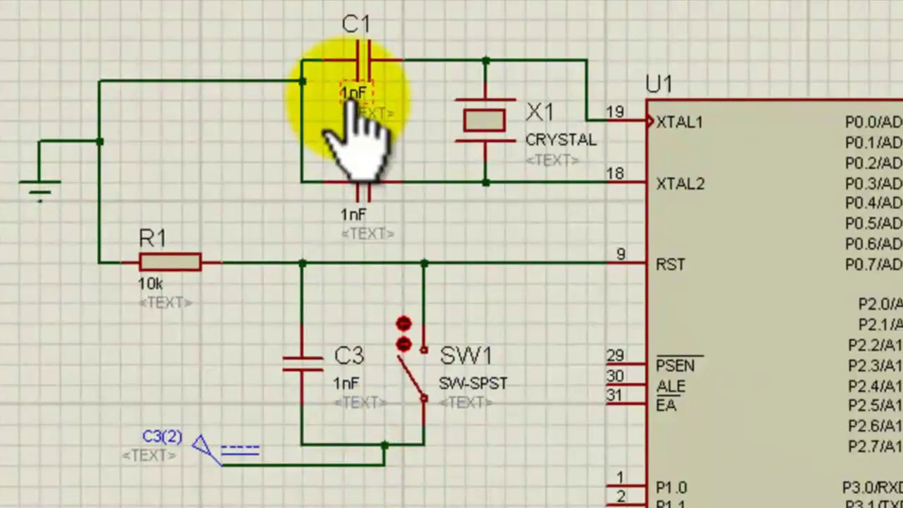
# Change capacitors C1 and C2 from 1nF to 33pf.
pyautogui.click(352, 99)
pyautogui.write('33pf')
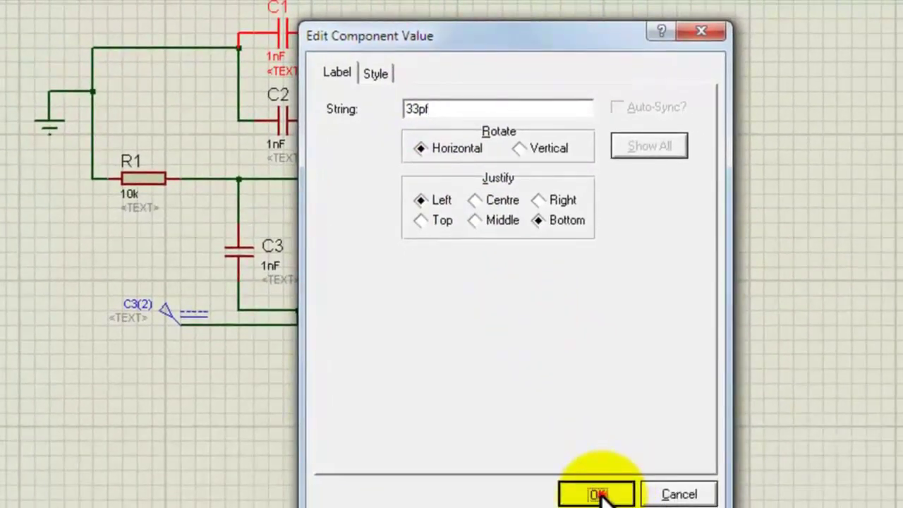
pyautogui.click(598, 496)
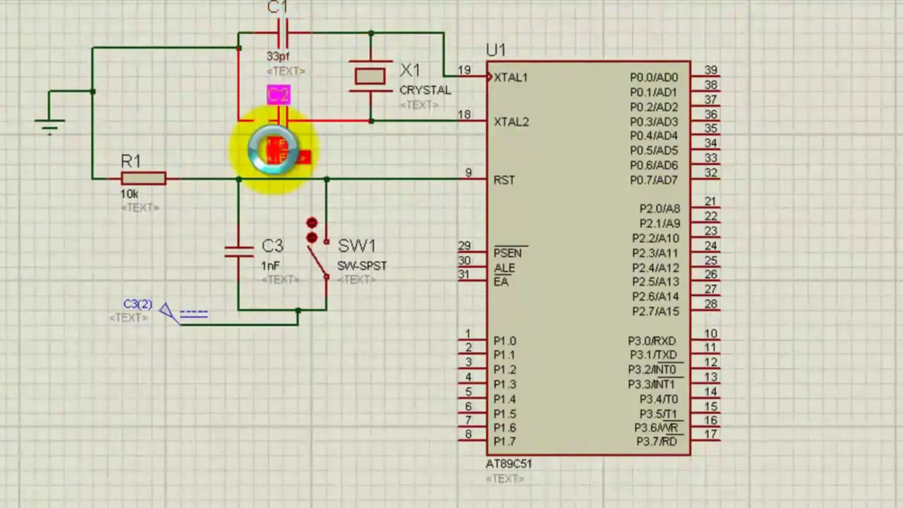
pyautogui.click(273, 151)
pyautogui.write('33pf')
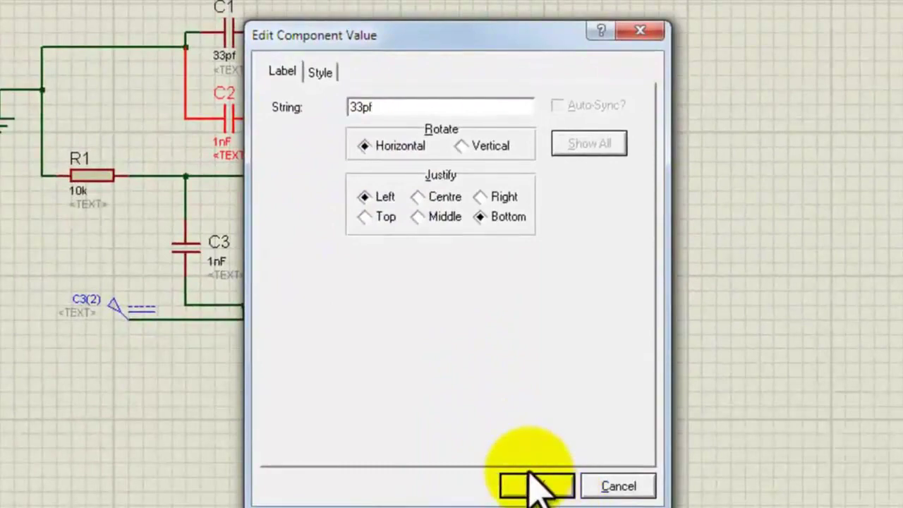
pyautogui.click(534, 486)
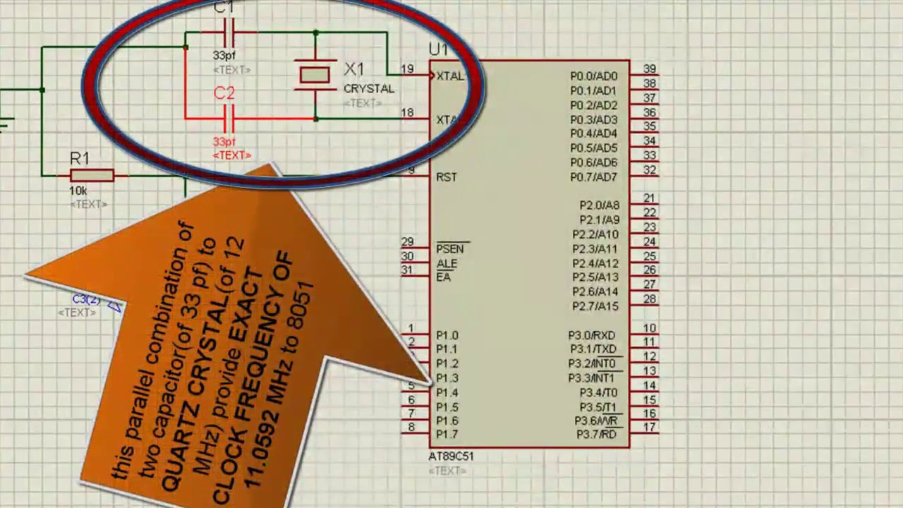
# Set C3 to 10uf and the DC generator's voltage to 5 volts.
pyautogui.click(218, 262)
pyautogui.write('10u')
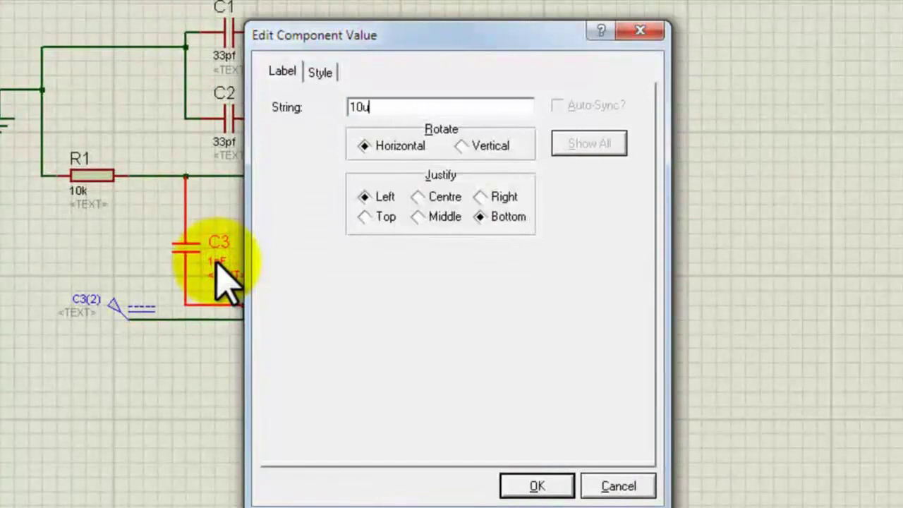
pyautogui.write('f')
pyautogui.click(536, 487)
pyautogui.doubleClick(113, 308)
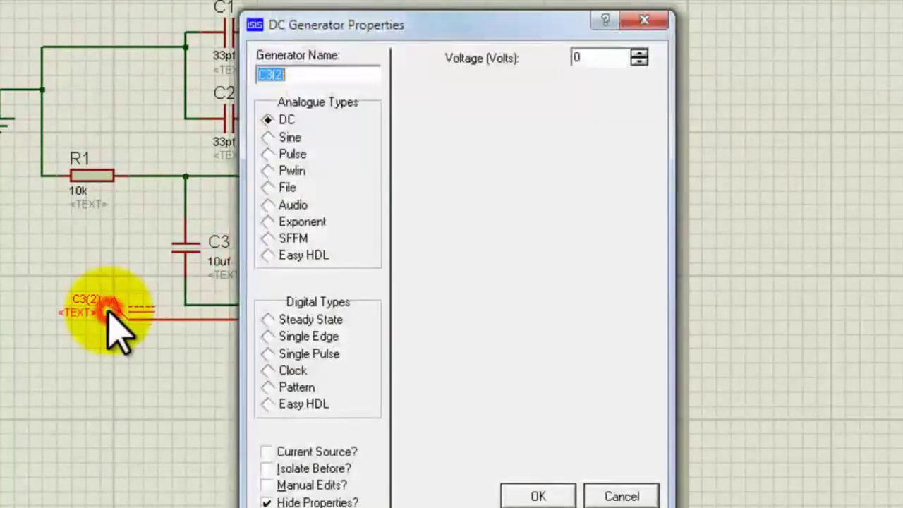
pyautogui.click(538, 496)
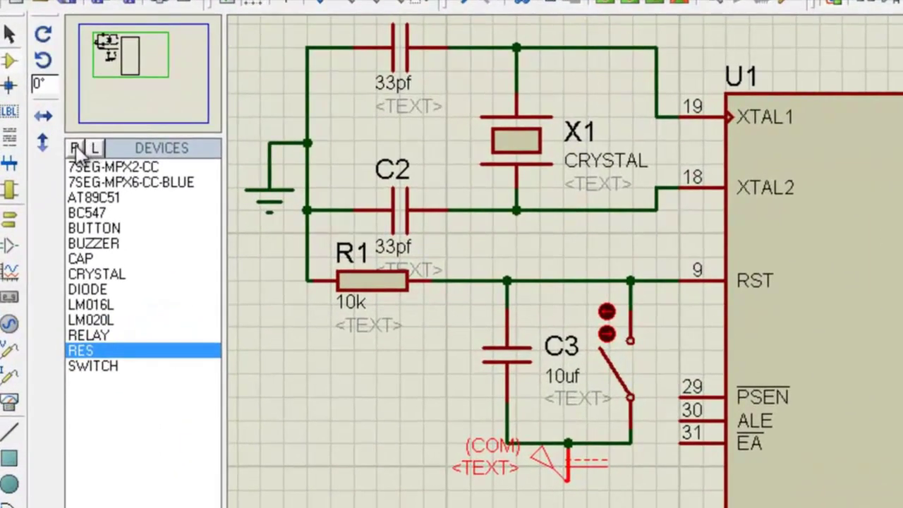
# Add the LM016L 16x2 LCD and place it at the schematic's top right.
pyautogui.click(41, 126)
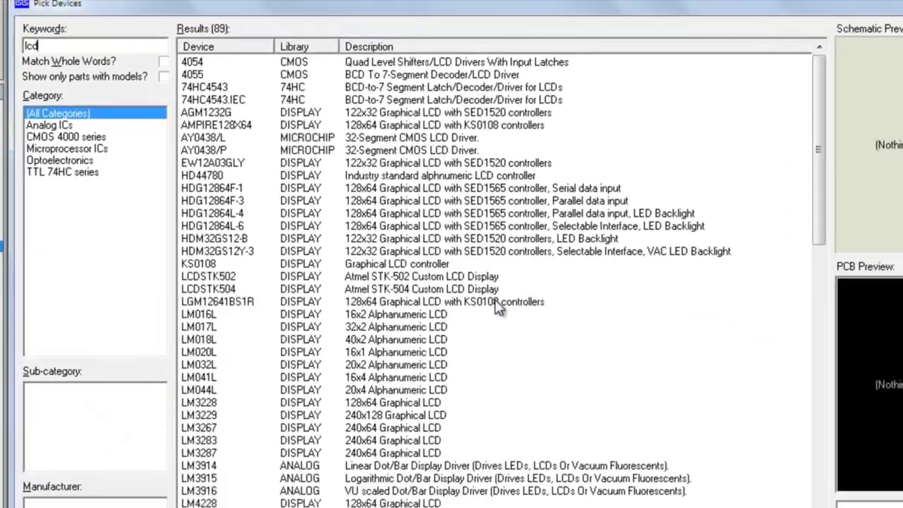
pyautogui.click(274, 280)
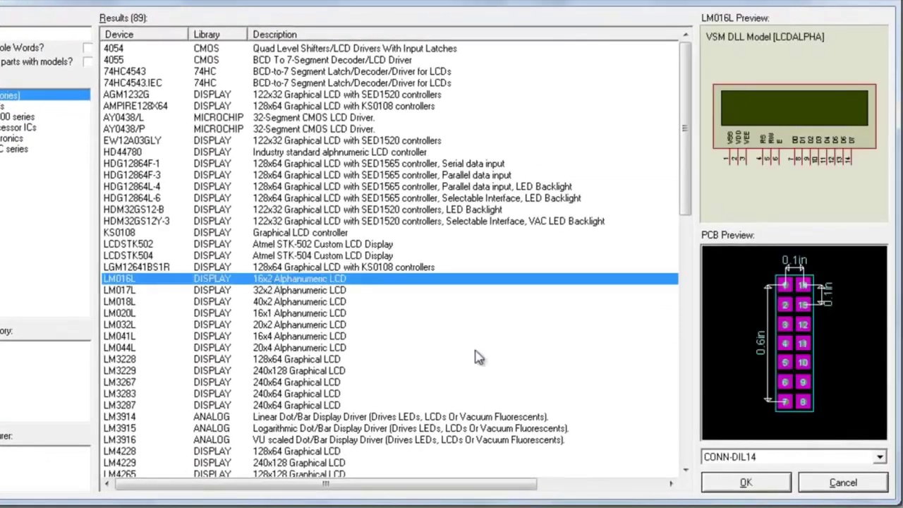
pyautogui.click(747, 486)
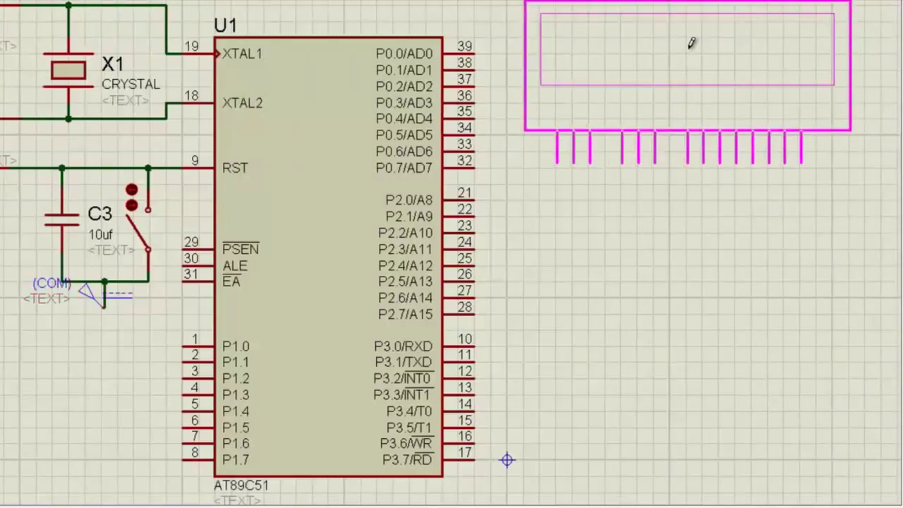
pyautogui.click(690, 59)
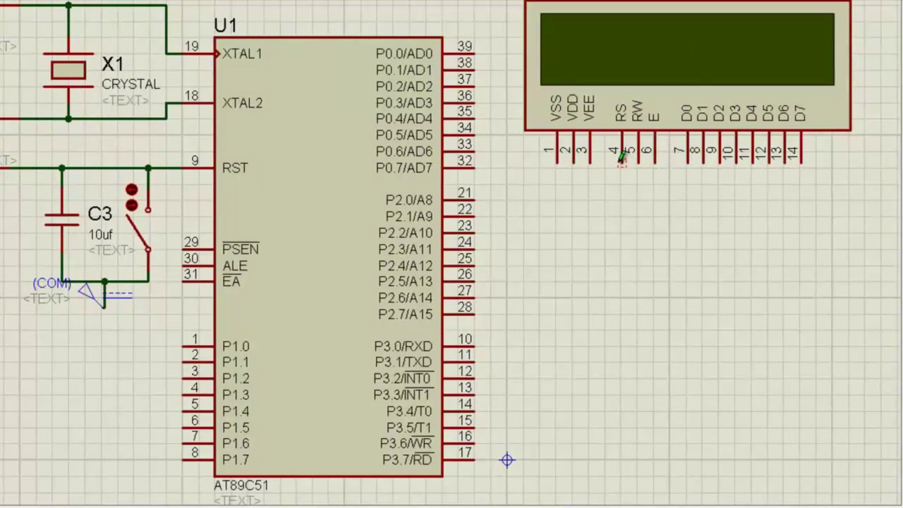
# Wire LCD RS, RW and E to pins 22 (P2.1), 23 (P2.2) and 24 (P2.3).
pyautogui.click(475, 217)
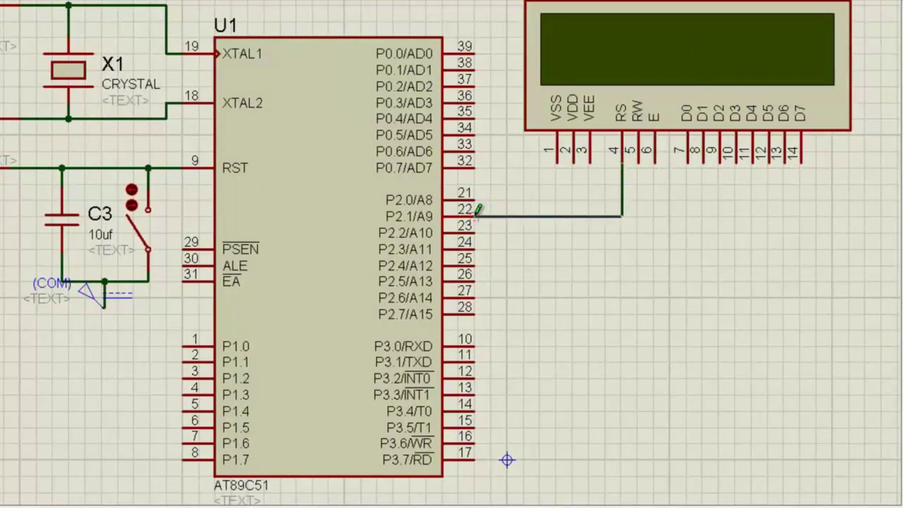
pyautogui.click(640, 158)
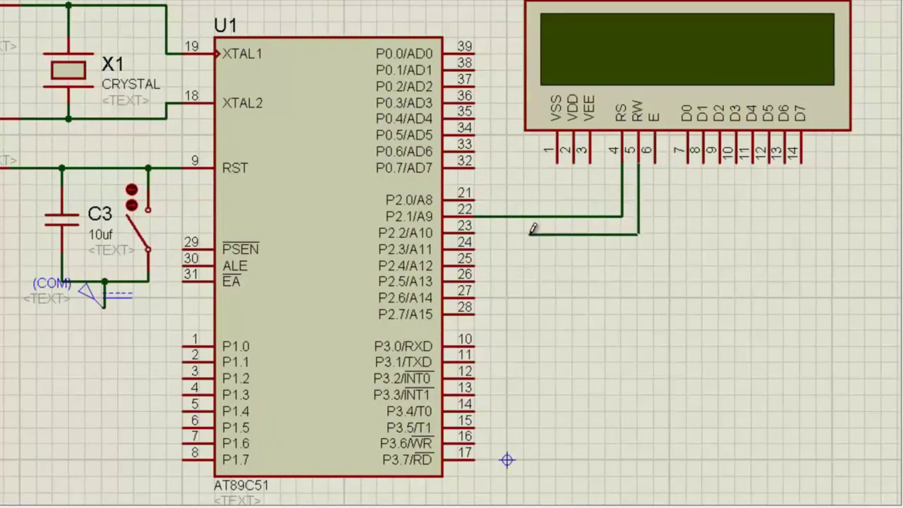
pyautogui.click(477, 231)
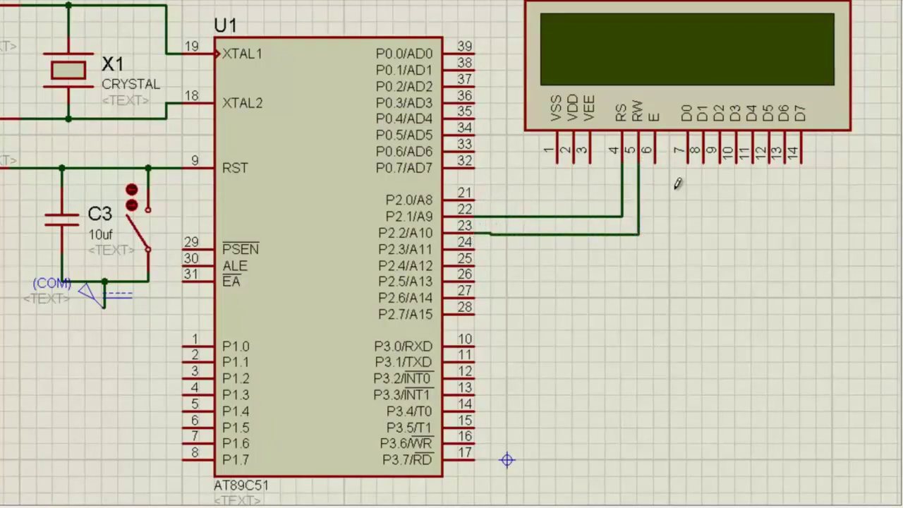
pyautogui.click(656, 159)
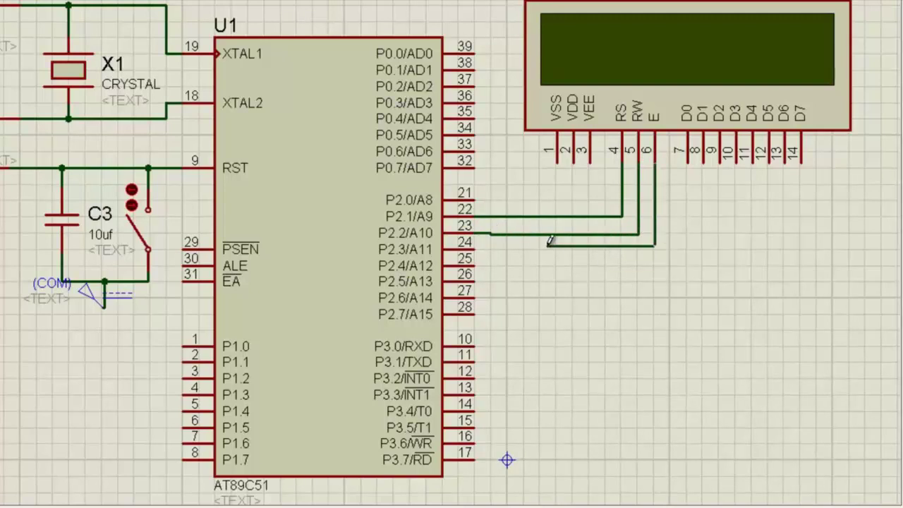
pyautogui.rightClick(465, 249)
pyautogui.click(465, 248)
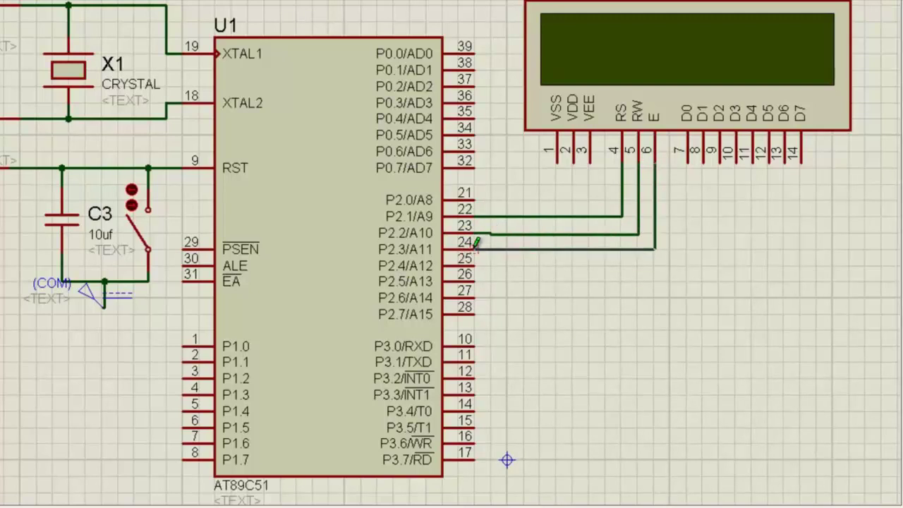
# Wire LCD data pins D0–D3 to AT89C51 pins P1.0–P1.3 (pins 1–4).
pyautogui.click(688, 161)
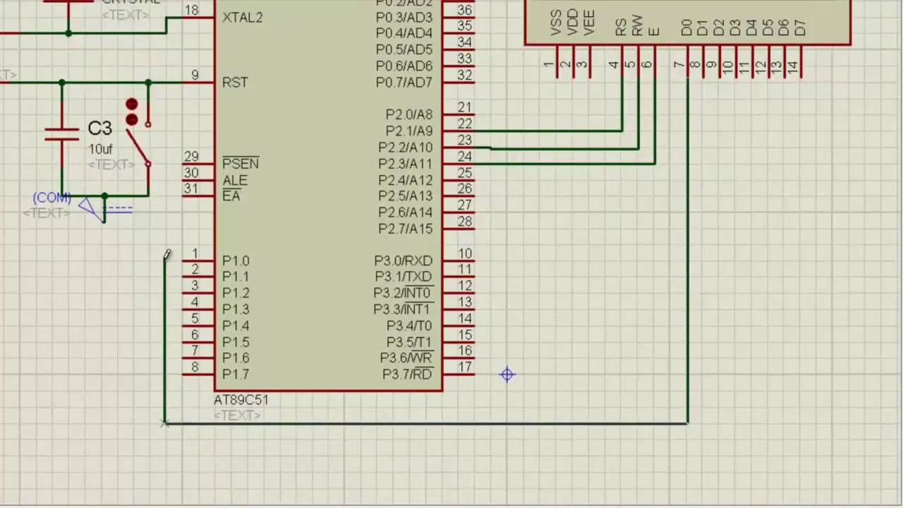
pyautogui.click(181, 259)
pyautogui.click(183, 271)
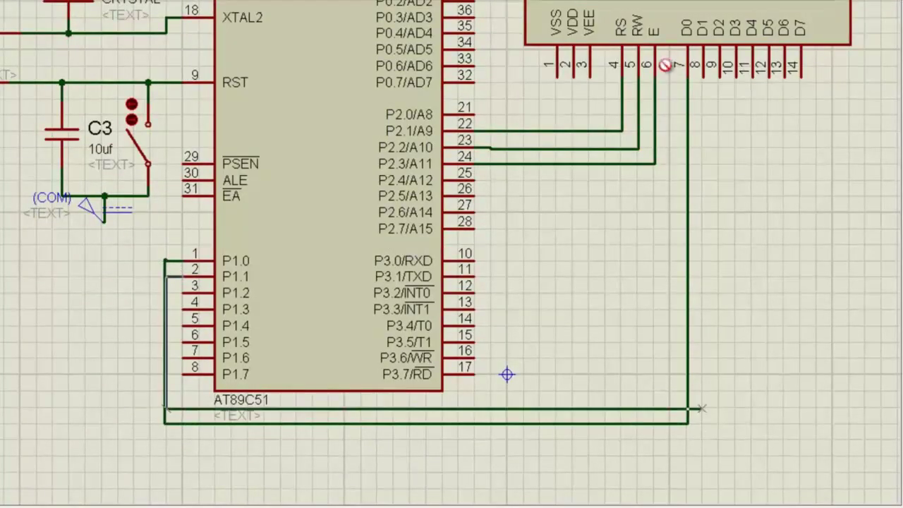
pyautogui.click(711, 68)
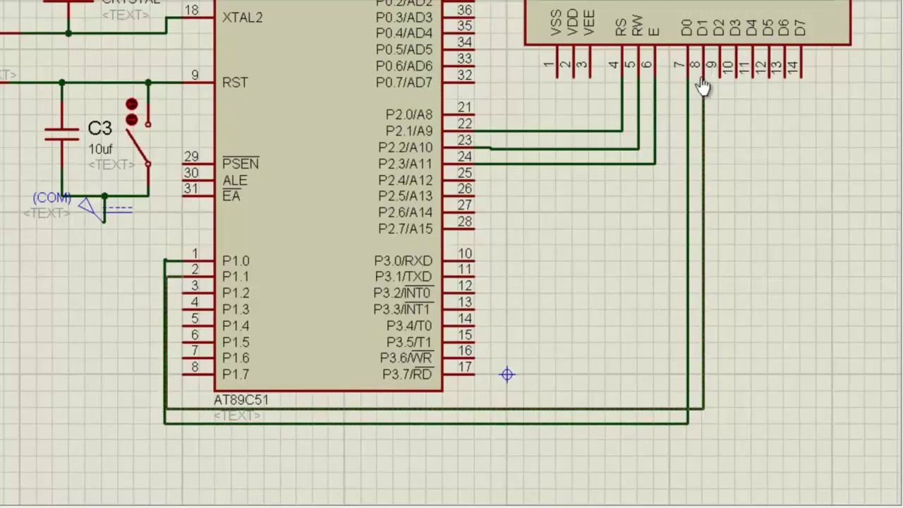
pyautogui.click(184, 286)
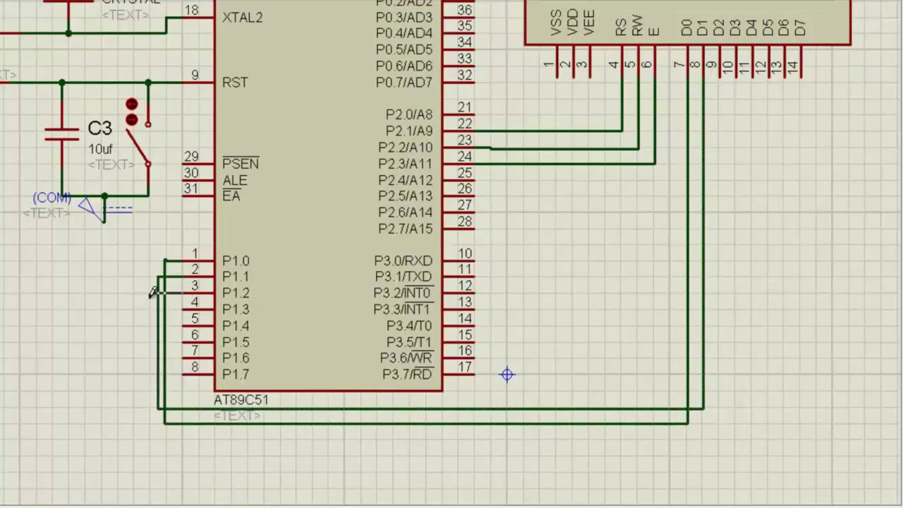
pyautogui.click(721, 70)
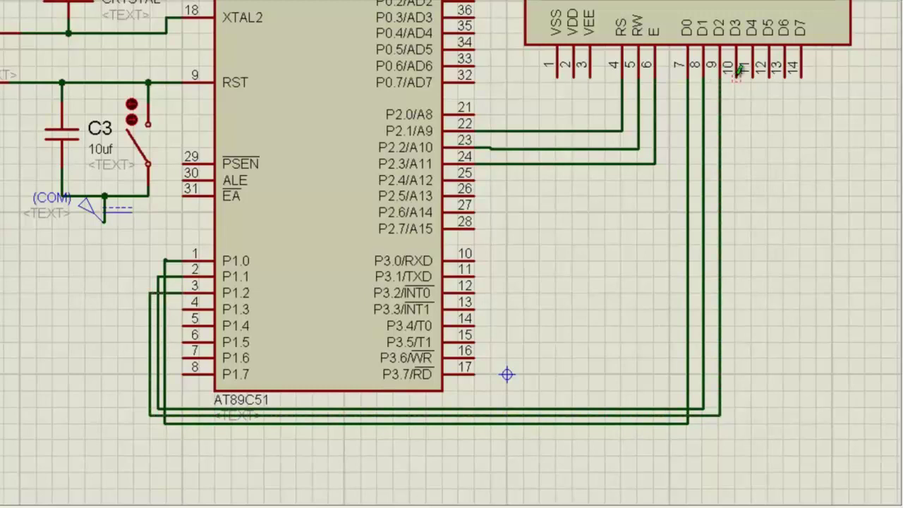
pyautogui.click(738, 71)
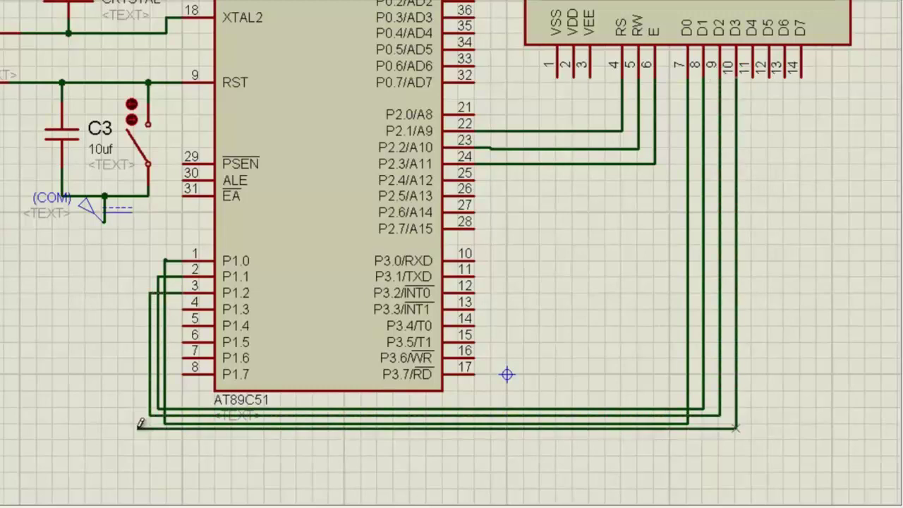
pyautogui.click(185, 308)
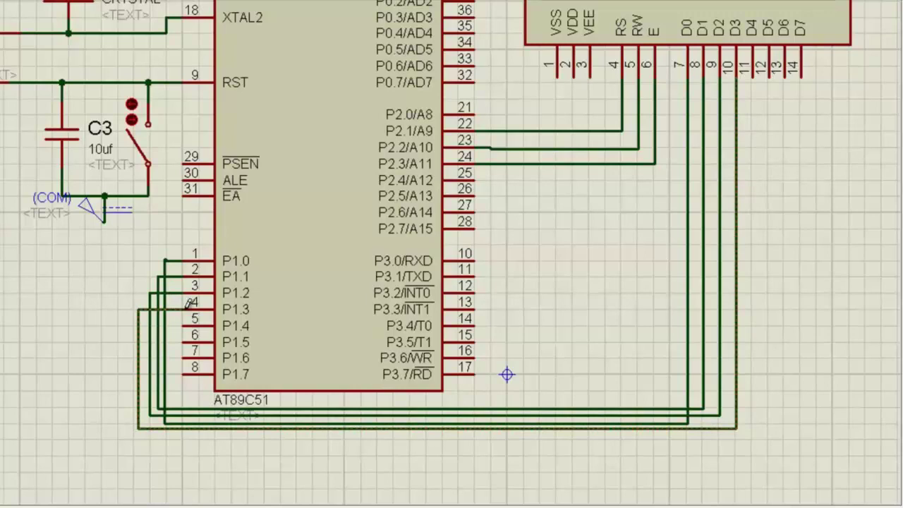
# Wire LCD data pins D4–D7 to P1.4–P1.7, routing around the bottom.
pyautogui.click(753, 72)
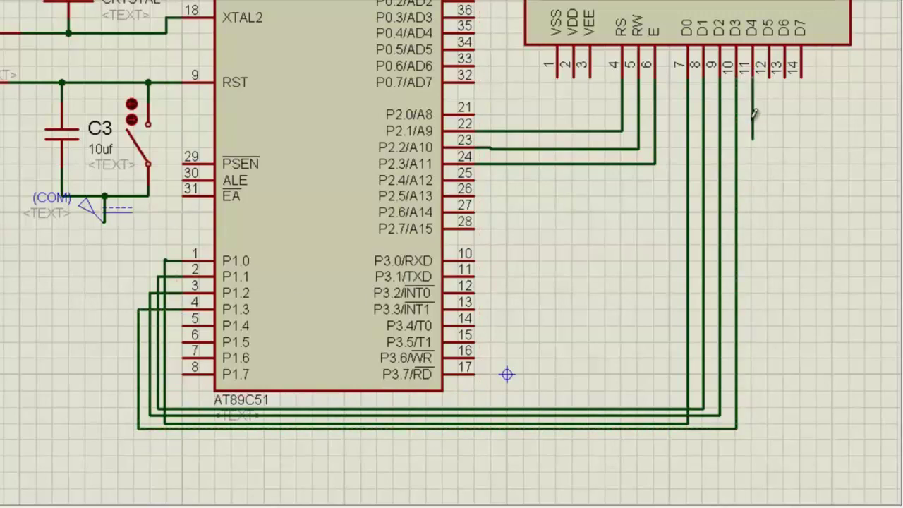
pyautogui.click(182, 327)
pyautogui.click(769, 71)
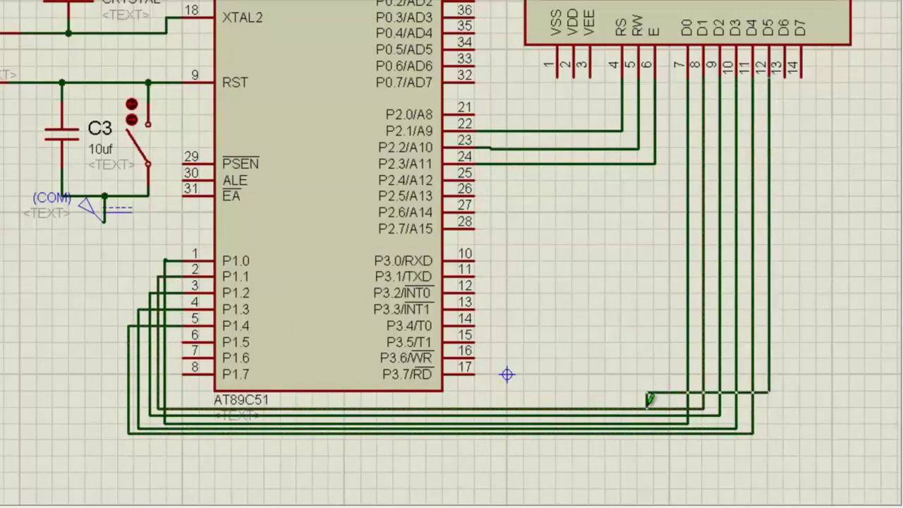
pyautogui.click(185, 341)
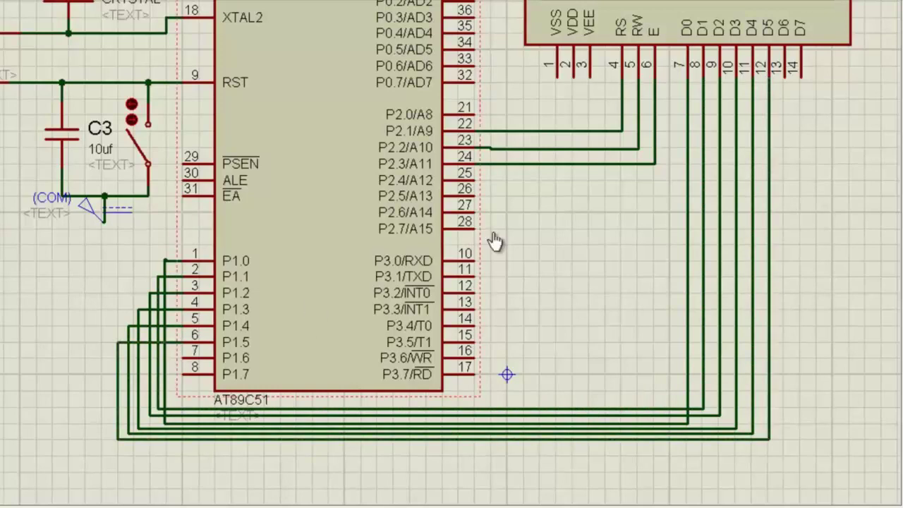
pyautogui.click(786, 70)
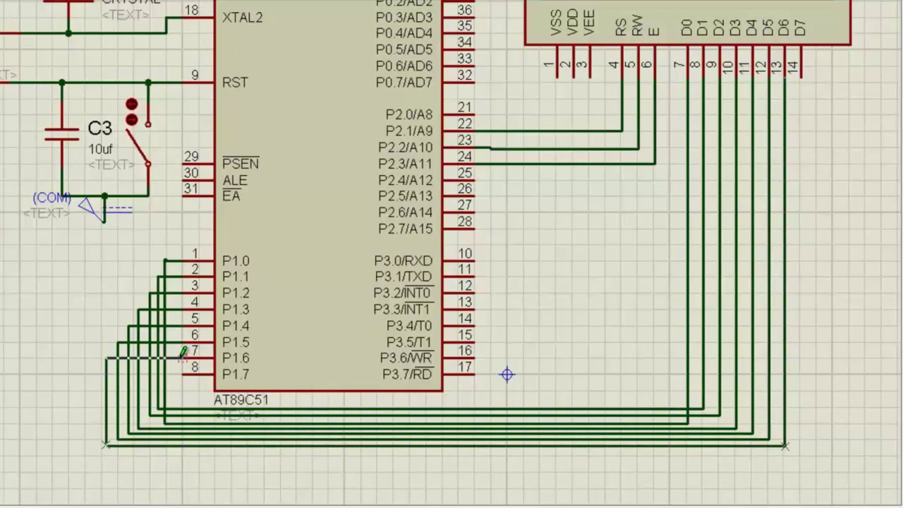
pyautogui.click(182, 357)
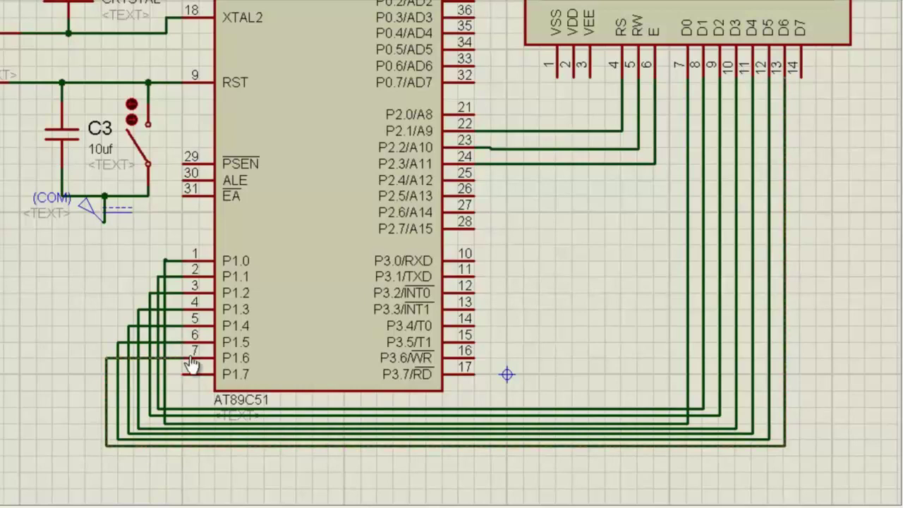
pyautogui.click(803, 68)
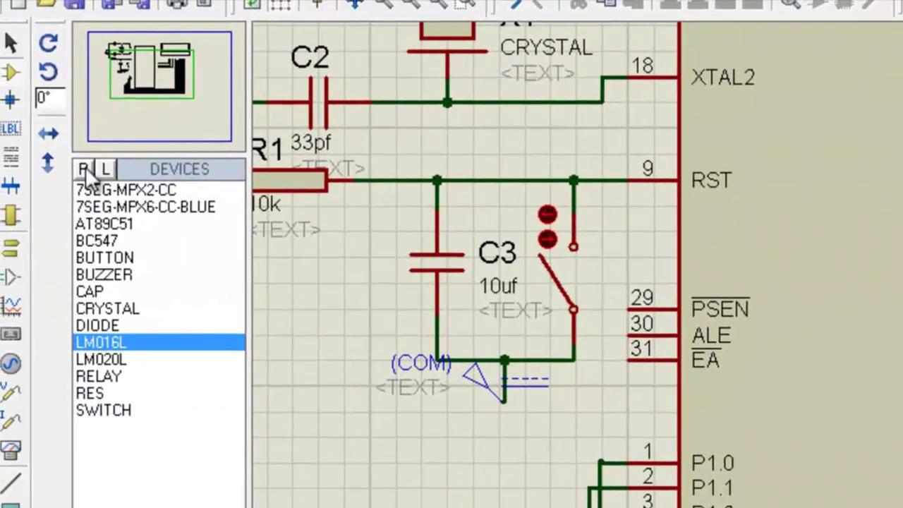
# Search 'button' and add the BUTTON SPST push button to the project's parts.
pyautogui.click(84, 170)
pyautogui.write('bu')
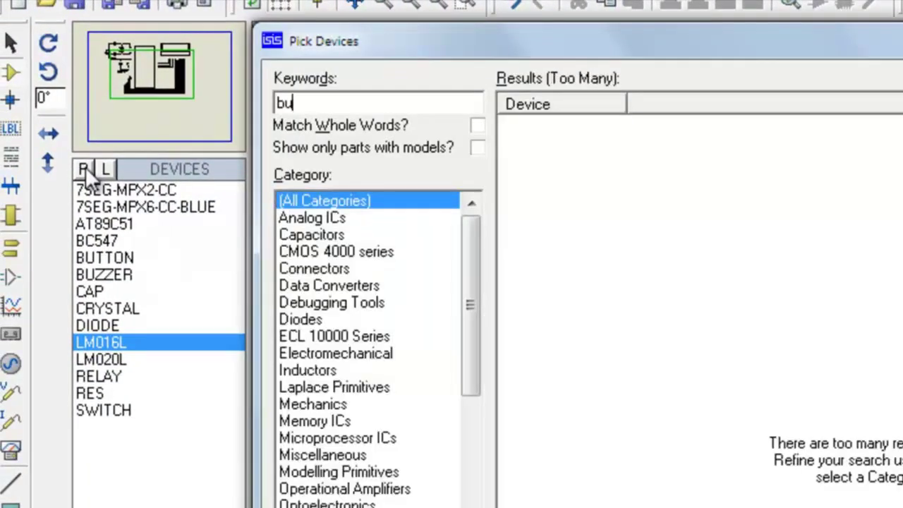
pyautogui.write('tto')
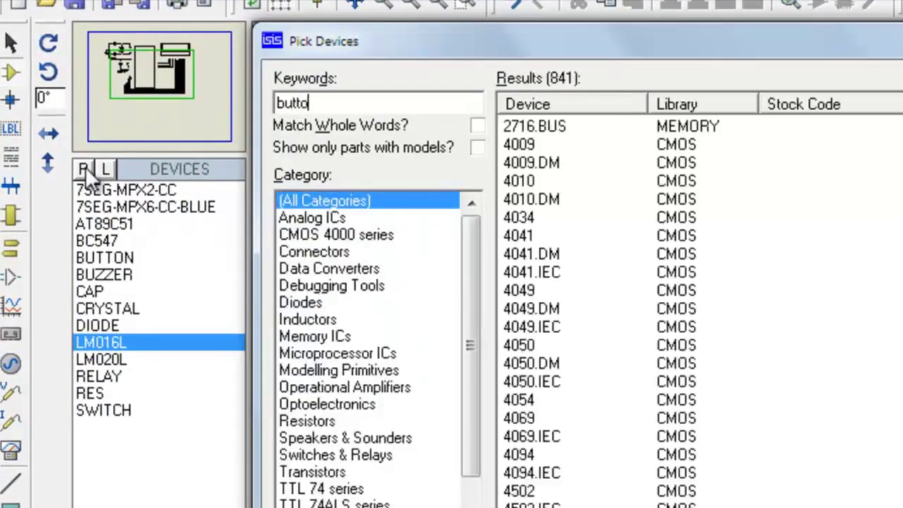
pyautogui.write('n')
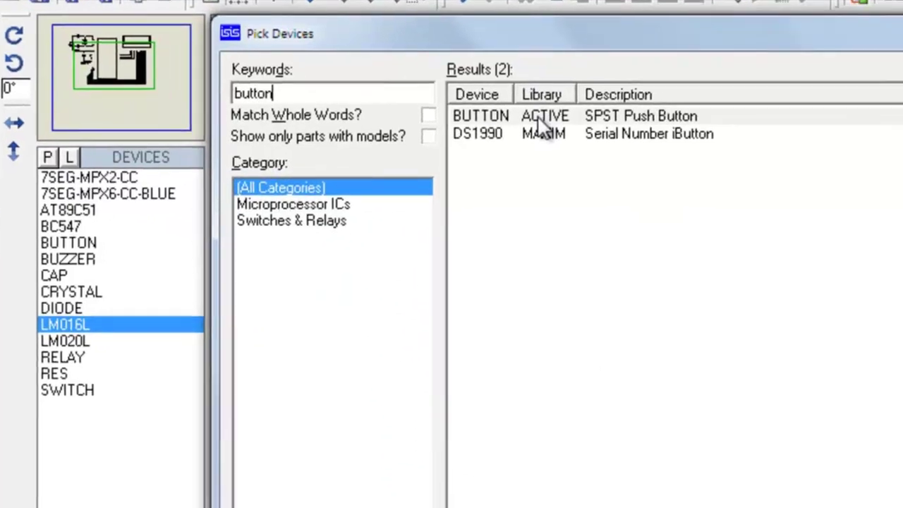
pyautogui.click(585, 125)
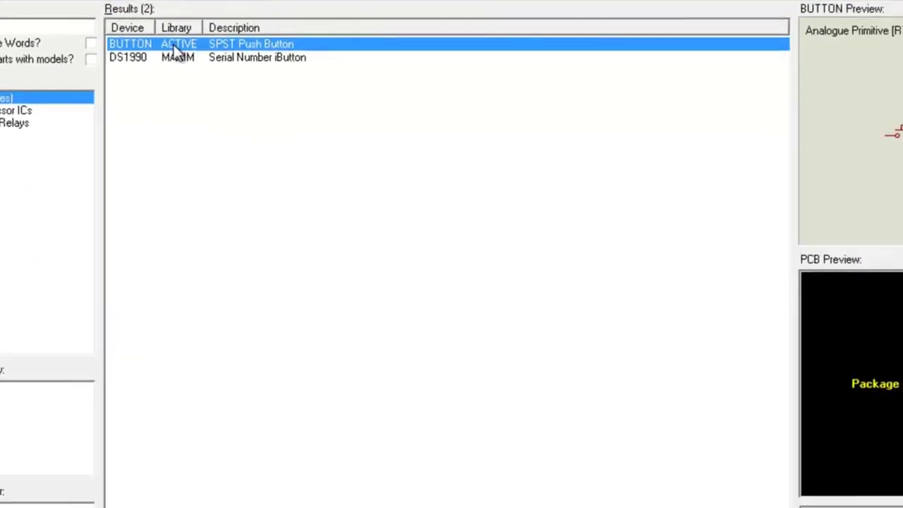
pyautogui.click(697, 494)
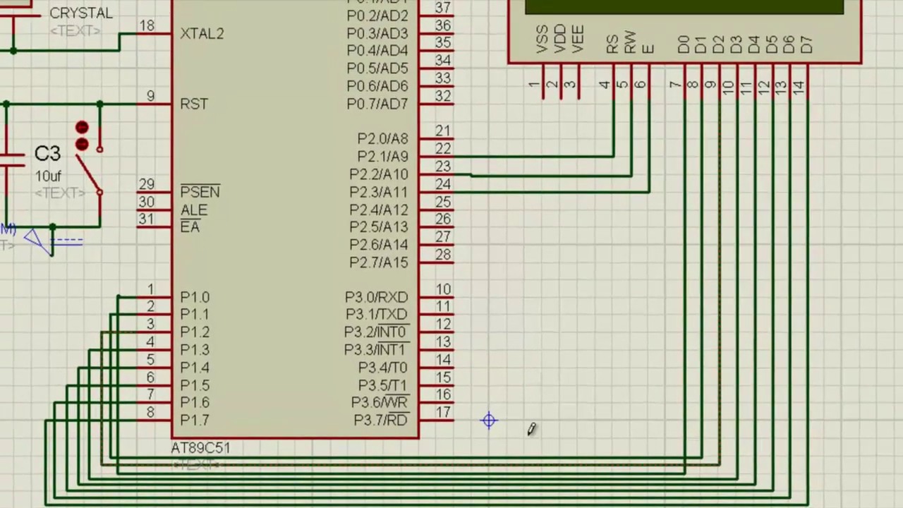
# Place seven push buttons in a column right of the AT89C51.
pyautogui.click(576, 221)
pyautogui.click(579, 255)
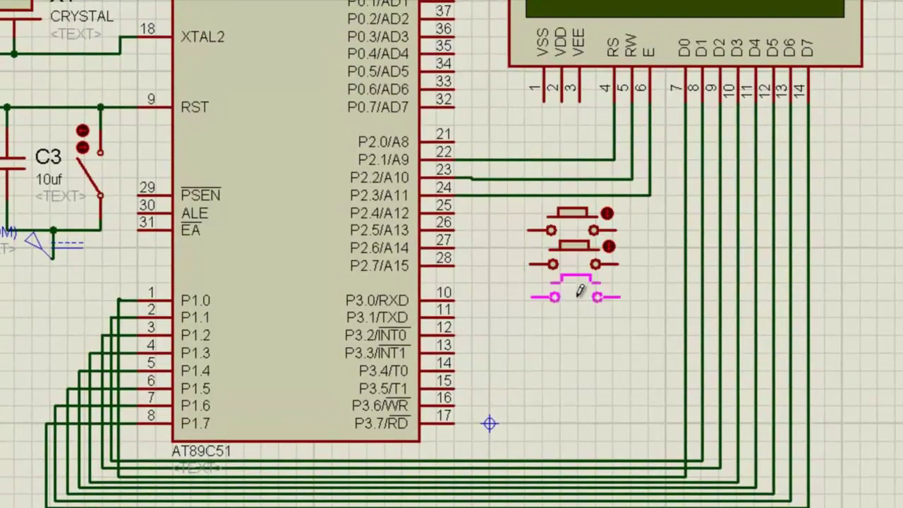
pyautogui.click(580, 290)
pyautogui.click(583, 342)
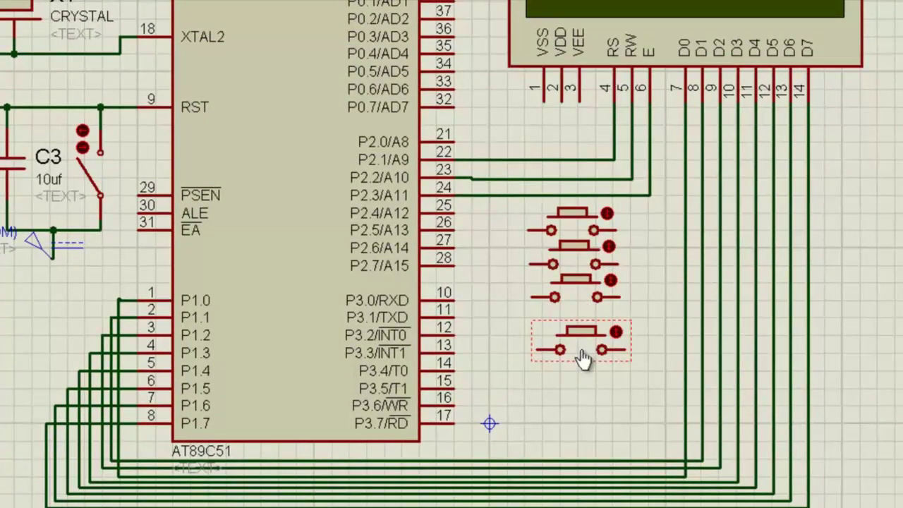
pyautogui.click(587, 379)
pyautogui.click(587, 411)
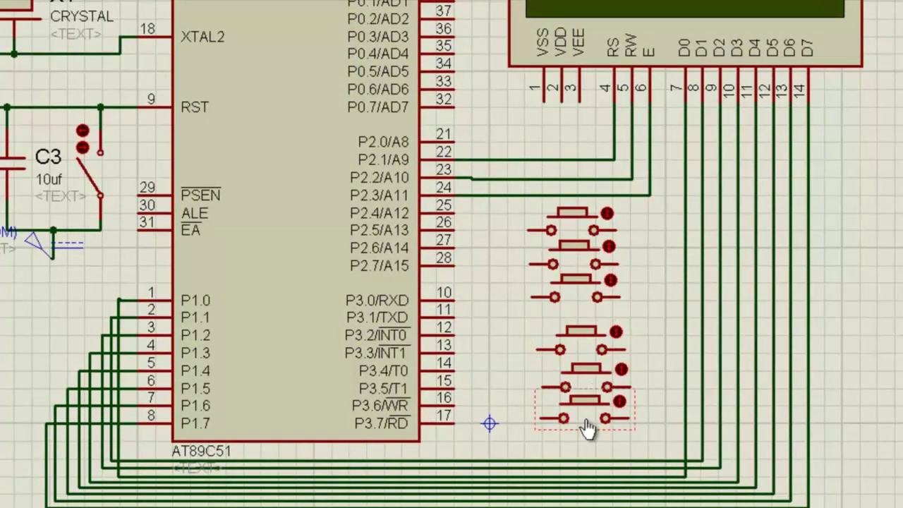
pyautogui.click(587, 443)
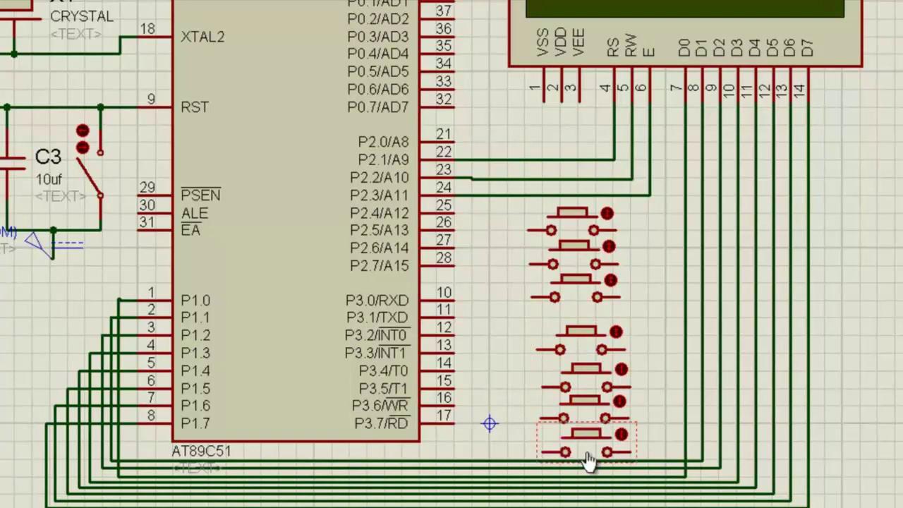
# Wire the first four push-buttons to pins P3.0, P3.1, P3.2 and P3.4.
pyautogui.click(529, 230)
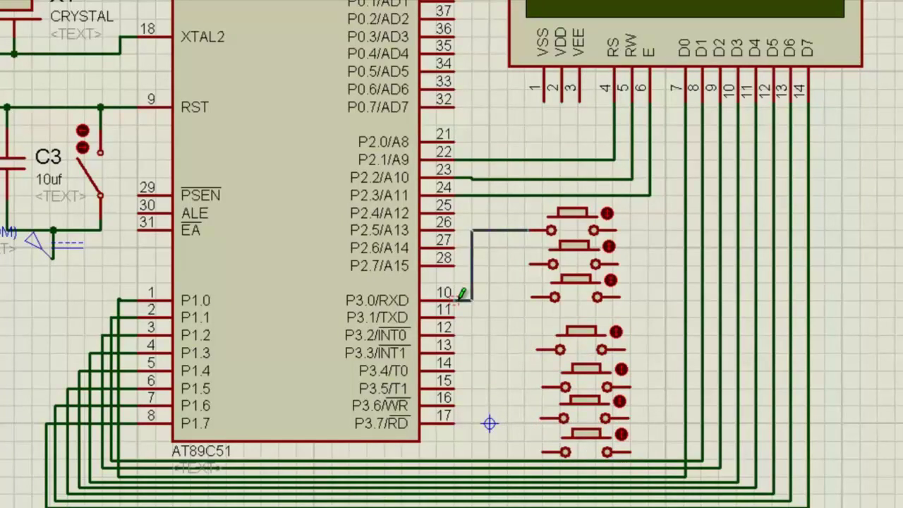
pyautogui.click(457, 299)
pyautogui.click(529, 264)
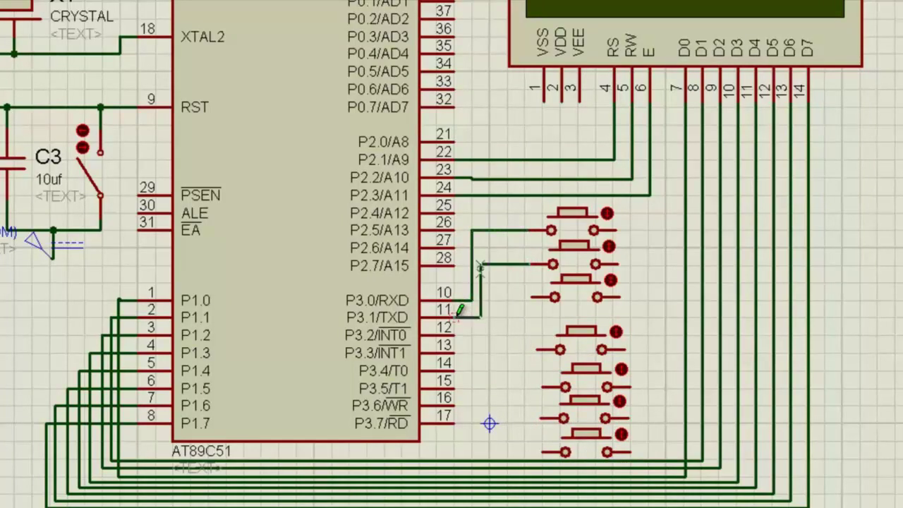
pyautogui.click(457, 317)
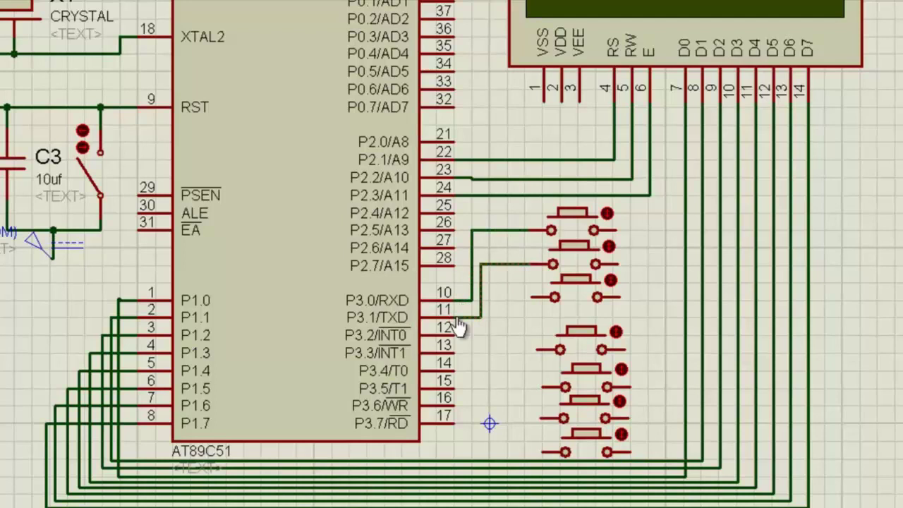
pyautogui.click(532, 297)
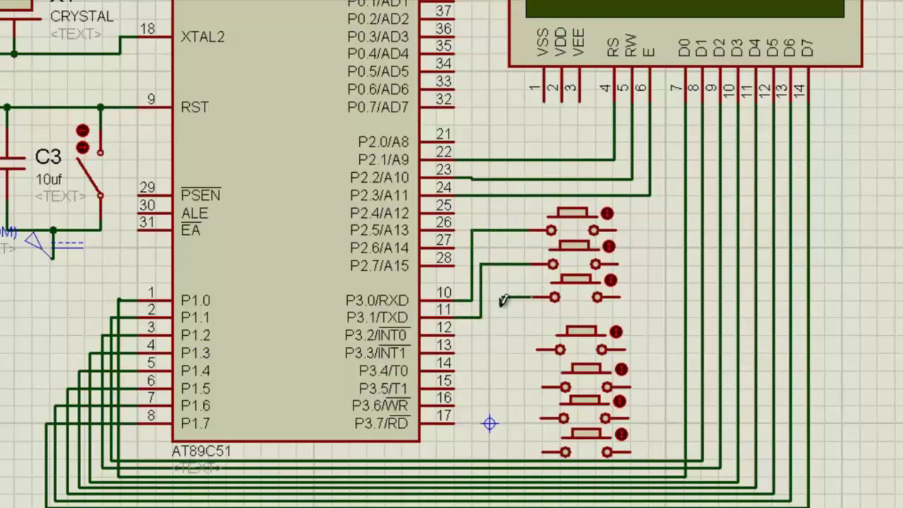
pyautogui.click(455, 332)
pyautogui.click(537, 349)
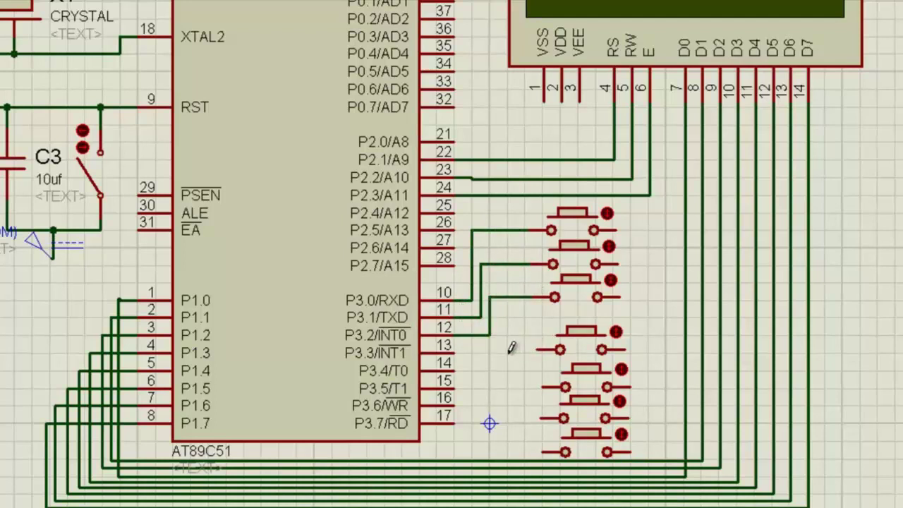
pyautogui.click(455, 368)
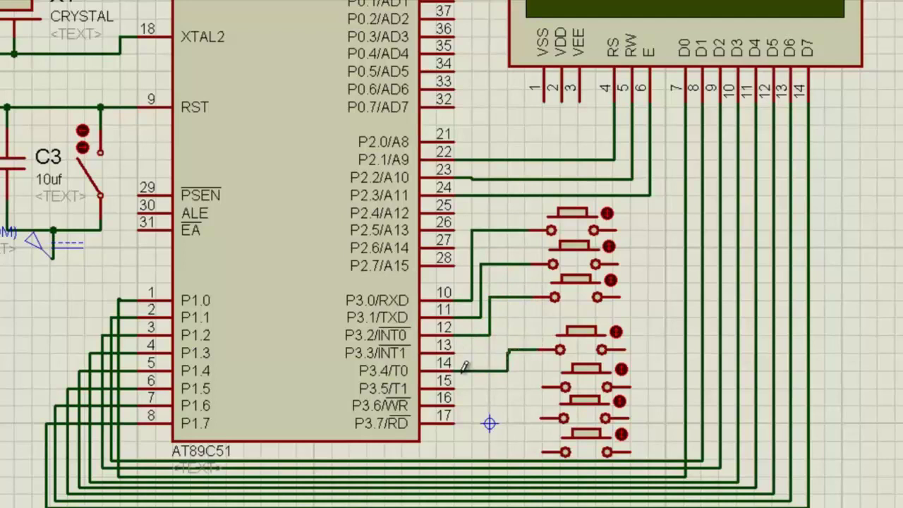
# Wire the fifth, sixth and seventh push-buttons to P3.5, P3.6 and P3.7 (pin 17).
pyautogui.click(541, 386)
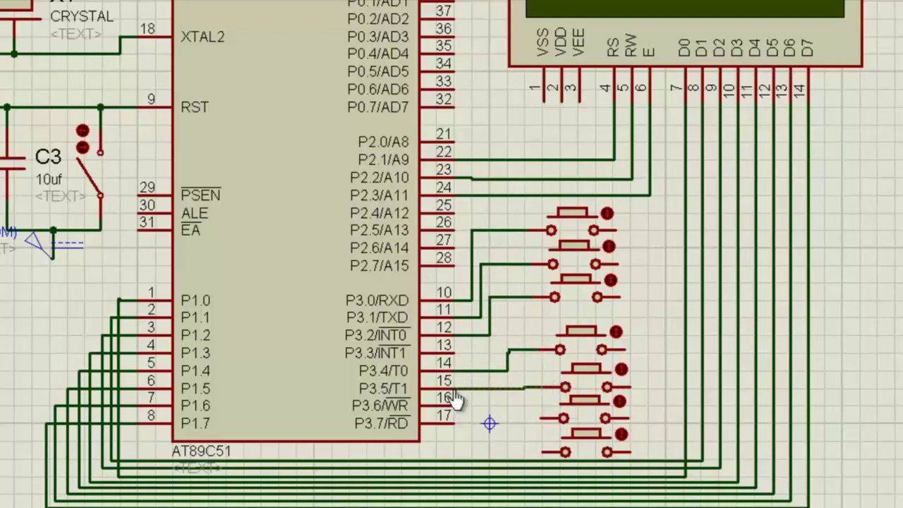
pyautogui.click(455, 389)
pyautogui.click(542, 419)
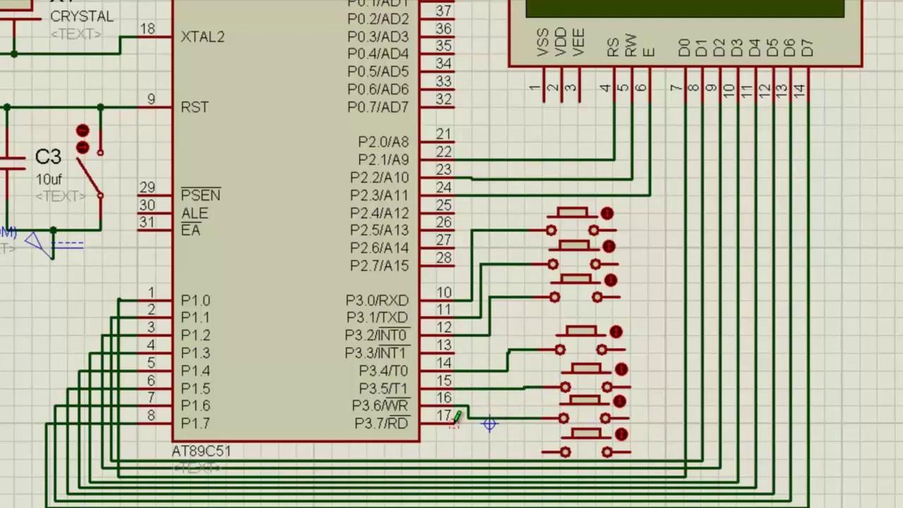
pyautogui.click(455, 419)
pyautogui.click(463, 423)
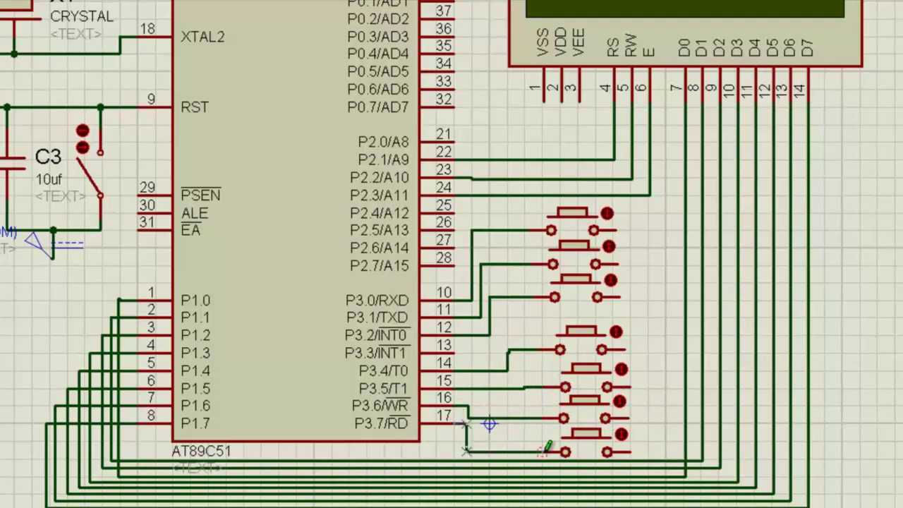
pyautogui.click(565, 452)
# Draw a common wire down the buttons' right pins and join each button to it.
pyautogui.click(593, 230)
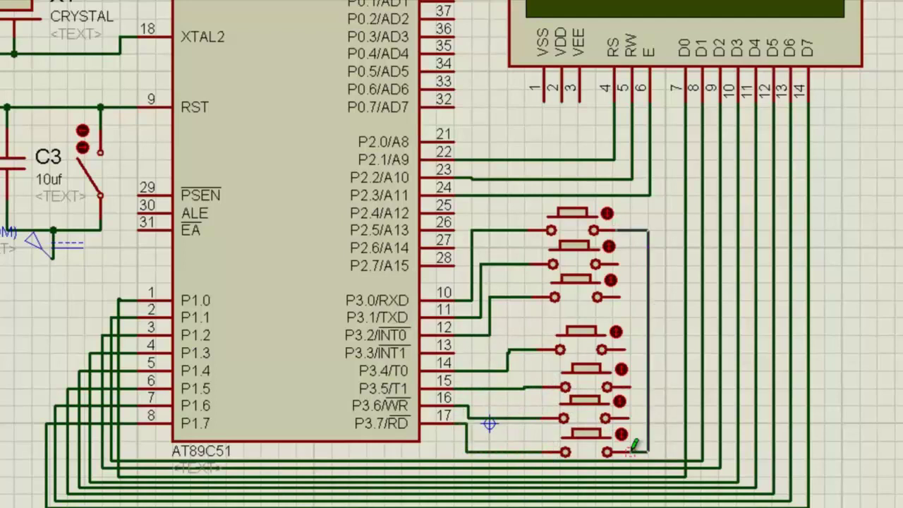
pyautogui.click(606, 452)
pyautogui.click(648, 418)
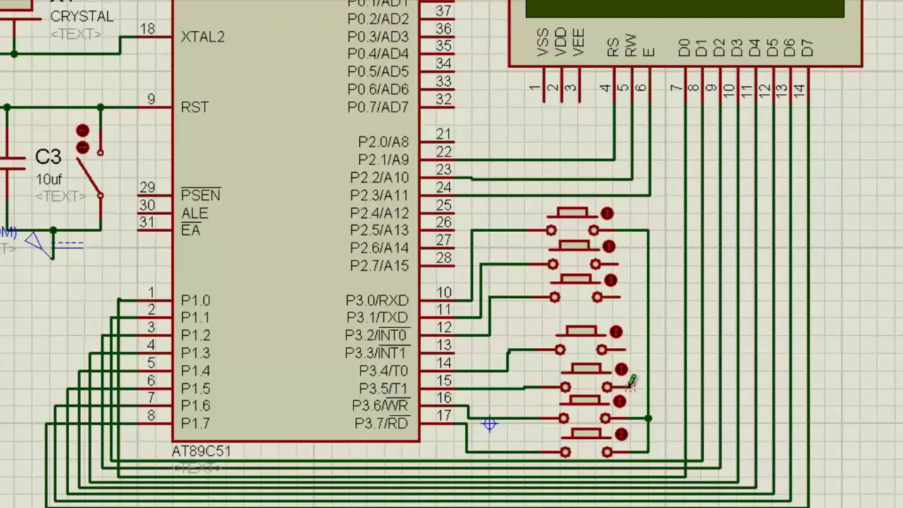
pyautogui.click(627, 387)
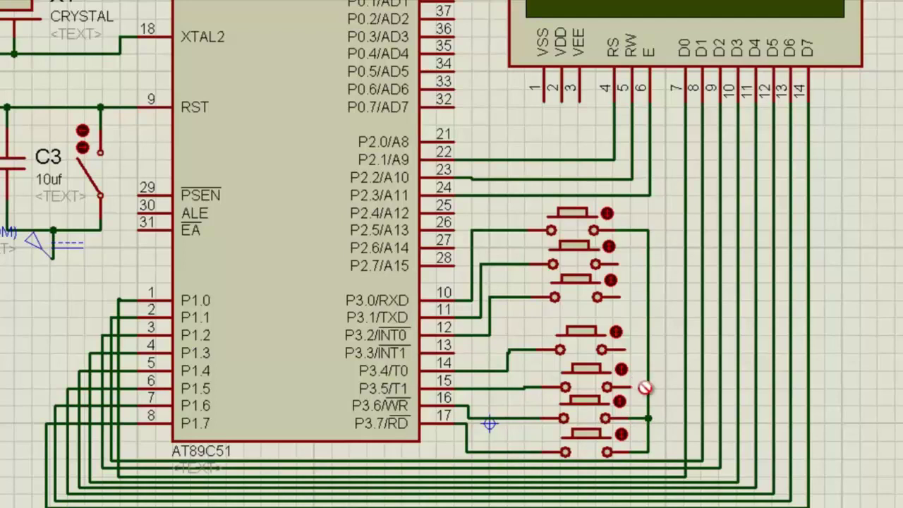
pyautogui.click(626, 349)
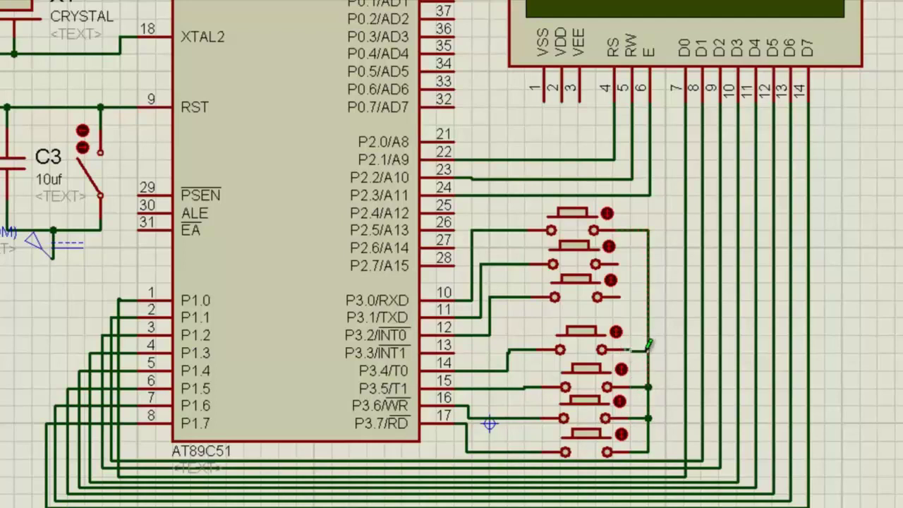
pyautogui.click(648, 349)
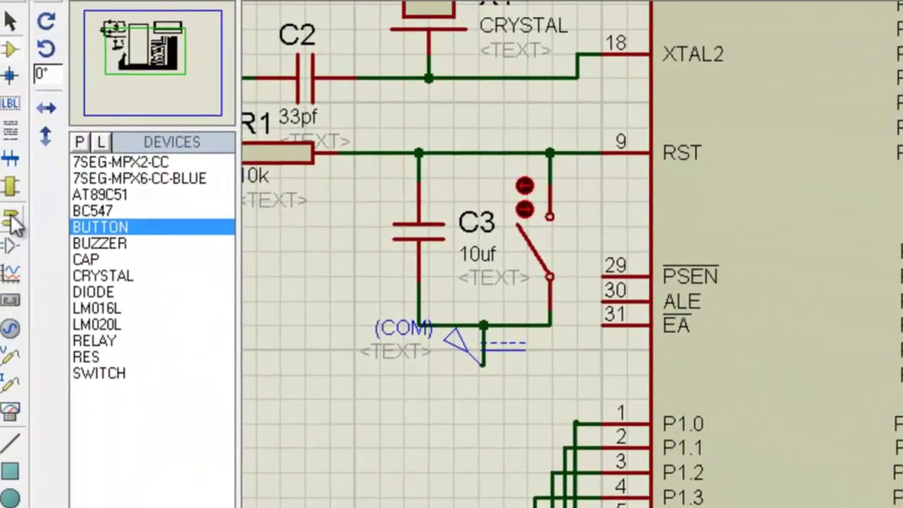
# Place a GROUND terminal and wire it to the common button line.
pyautogui.click(12, 221)
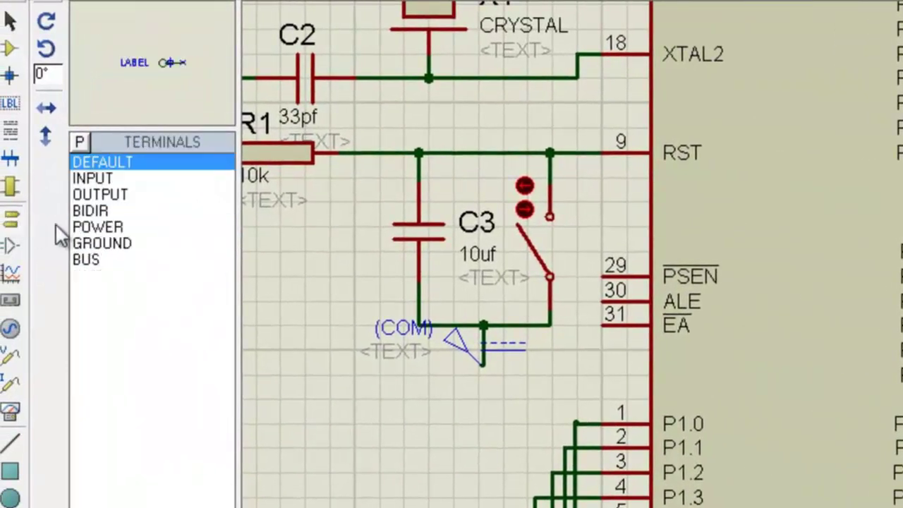
pyautogui.click(125, 243)
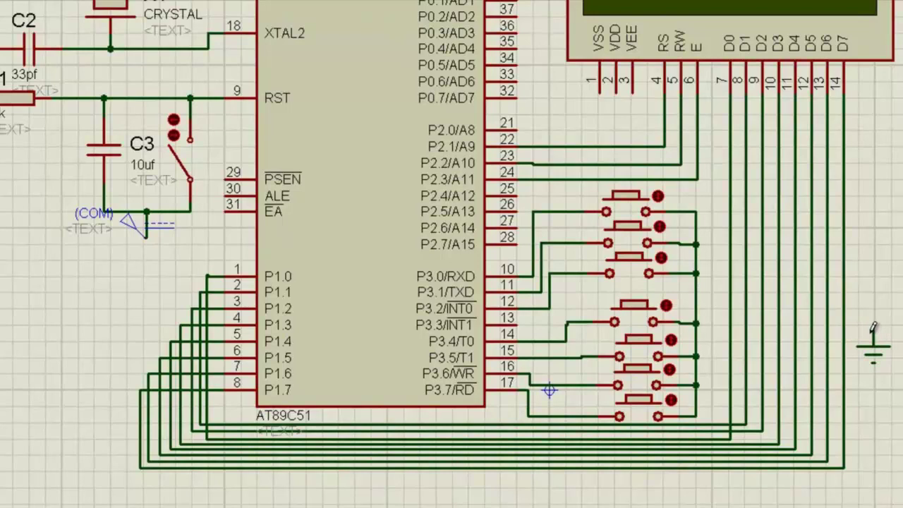
pyautogui.click(875, 324)
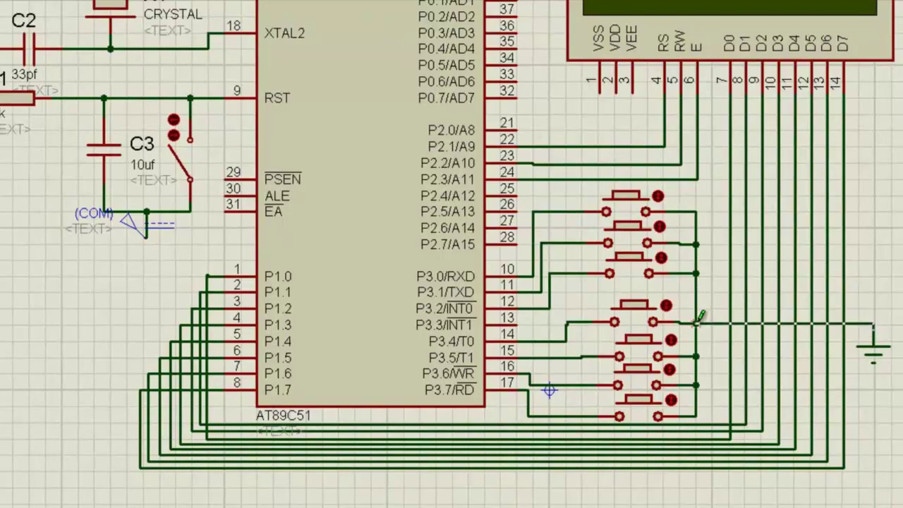
pyautogui.click(697, 324)
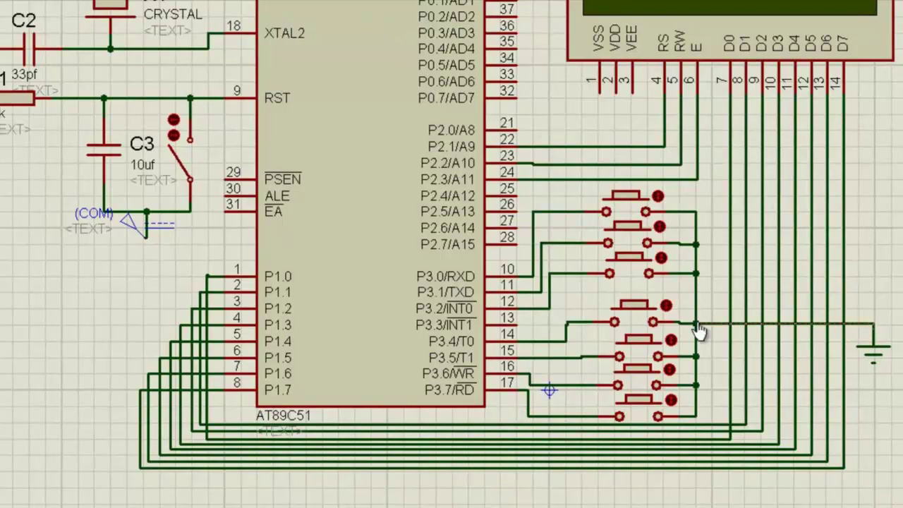
# Place a second ground beside the LCD and connect LCD pin 1 (VSS) to it.
pyautogui.click(549, 114)
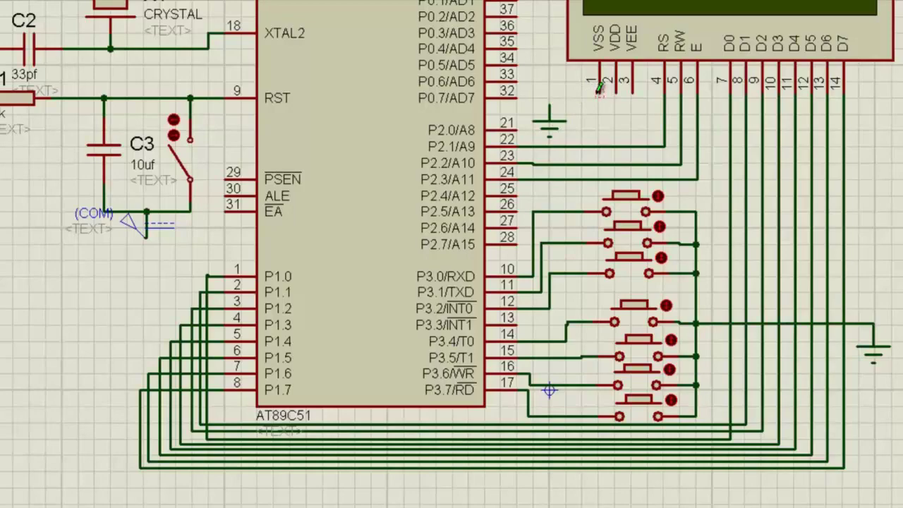
pyautogui.click(598, 90)
pyautogui.click(550, 108)
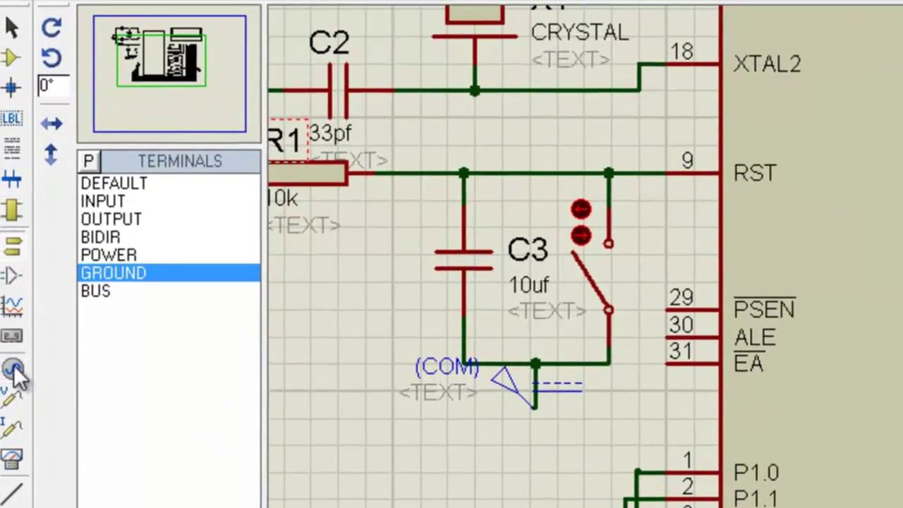
# Attach a DC generator to the LCD's VDD pin, labelled LCD (VDD).
pyautogui.click(14, 370)
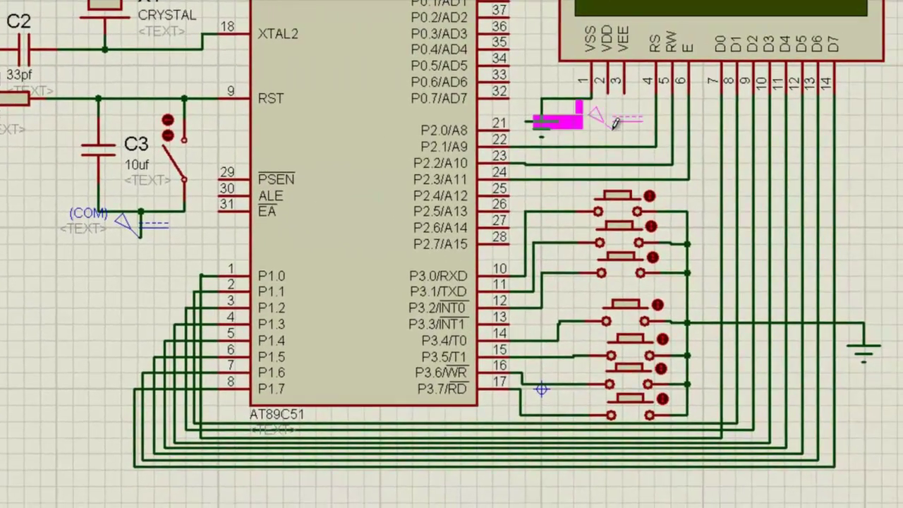
pyautogui.click(615, 124)
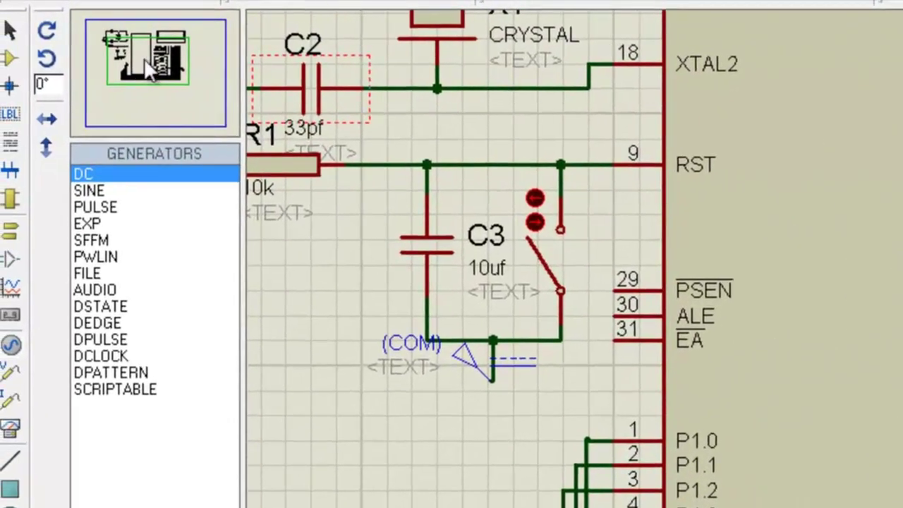
# Search the part library for the BC547 NPN transistor and add it as Q1.
pyautogui.click(11, 59)
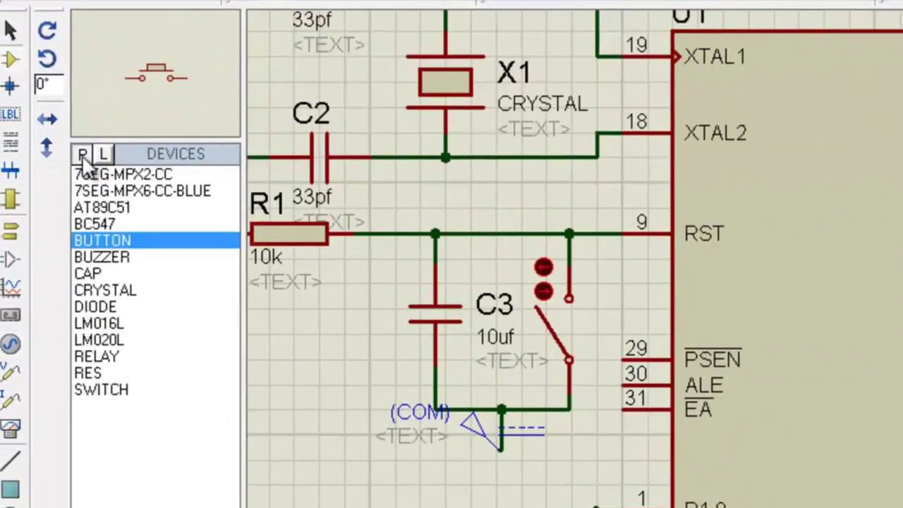
pyautogui.click(81, 154)
pyautogui.write('5')
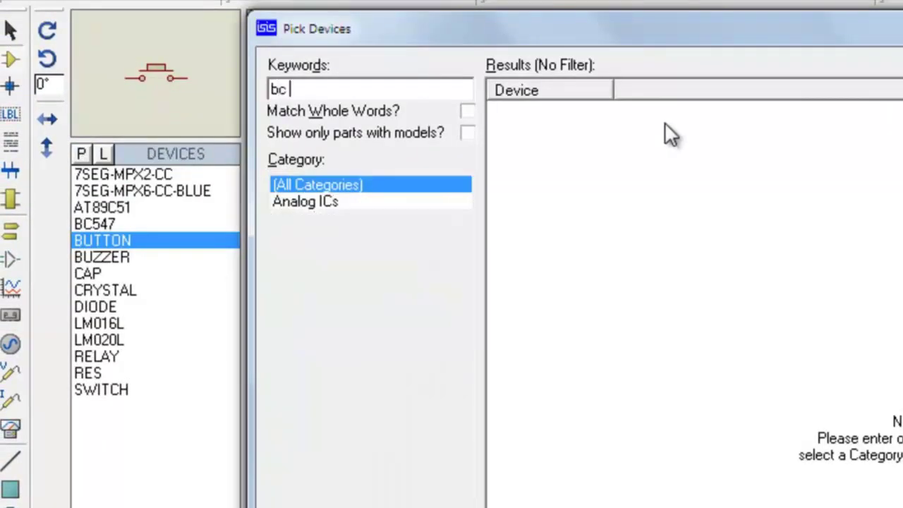
pyautogui.write('47')
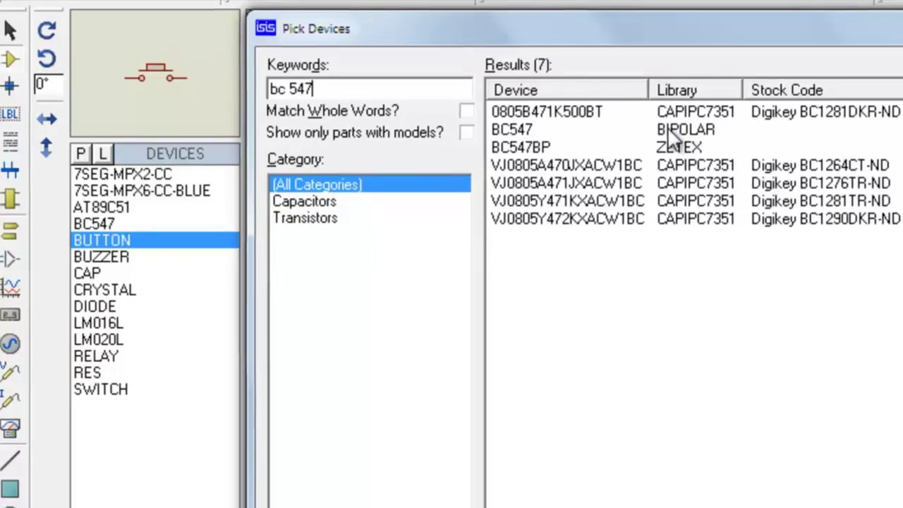
pyautogui.click(671, 131)
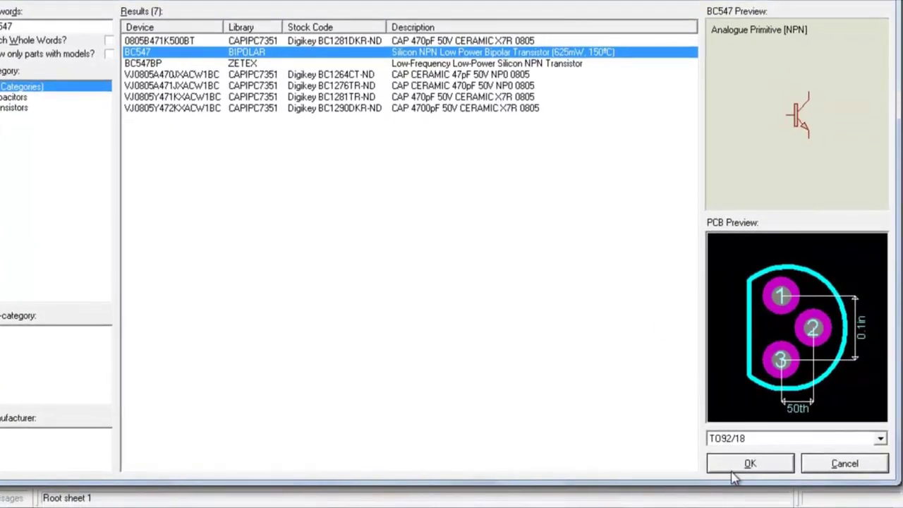
pyautogui.click(750, 462)
# Place 10k resistor R2 left of Q1 and wire it to Q1's base.
pyautogui.click(557, 258)
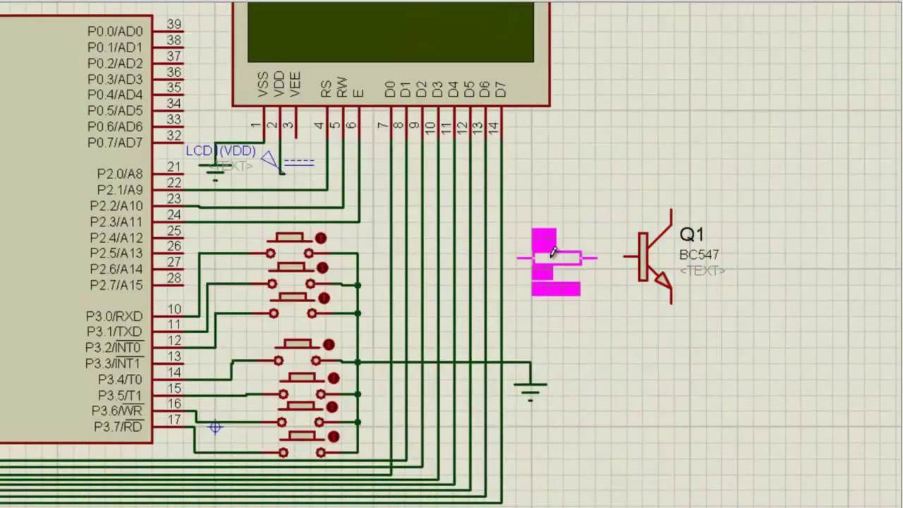
pyautogui.click(557, 258)
pyautogui.click(596, 257)
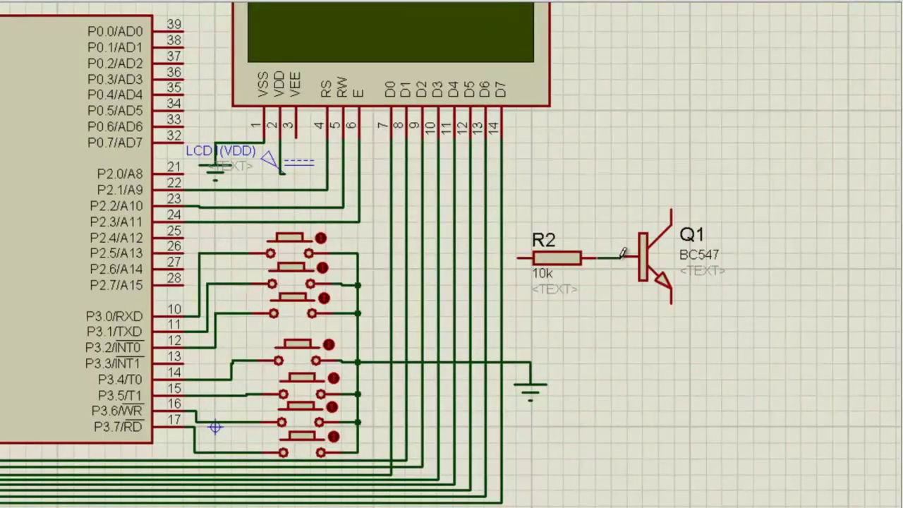
pyautogui.click(625, 256)
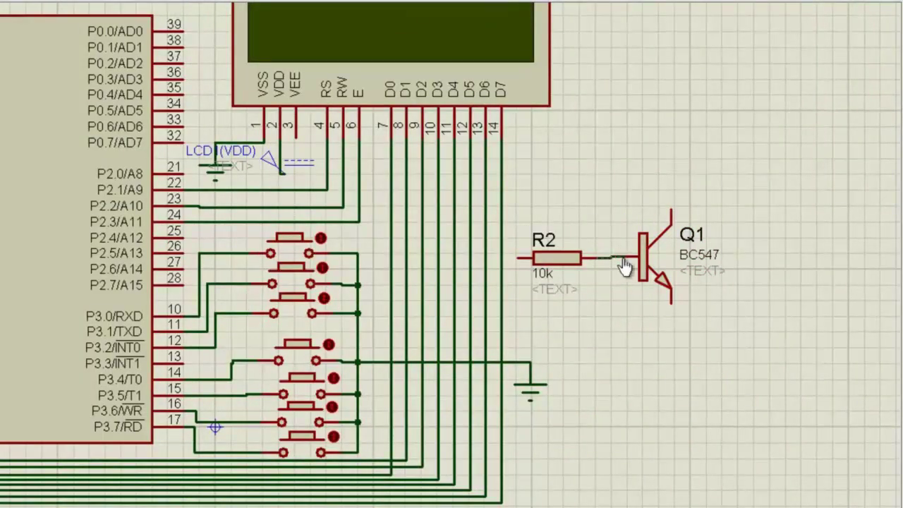
pyautogui.click(517, 257)
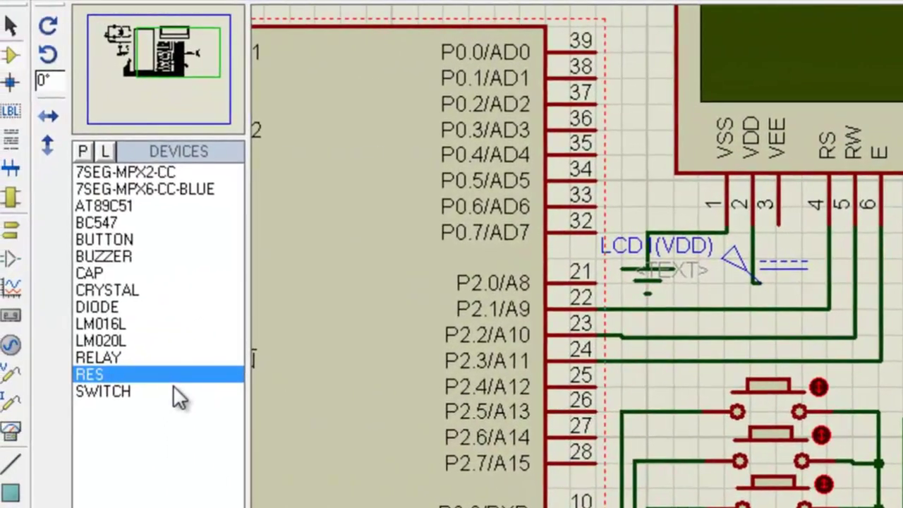
# Add the active DC buzzer from the library and place BUZ1 below Q1.
pyautogui.click(83, 152)
pyautogui.write('buzzer')
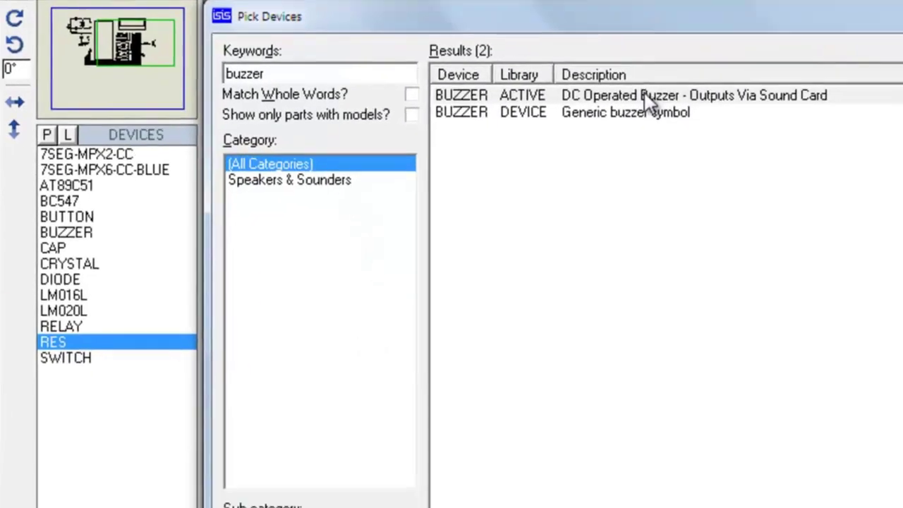
pyautogui.click(726, 109)
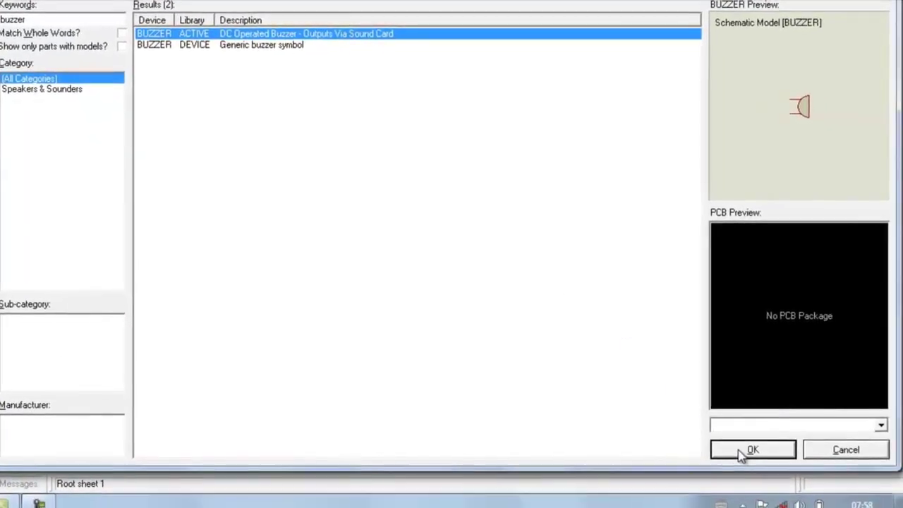
pyautogui.click(741, 456)
pyautogui.click(731, 326)
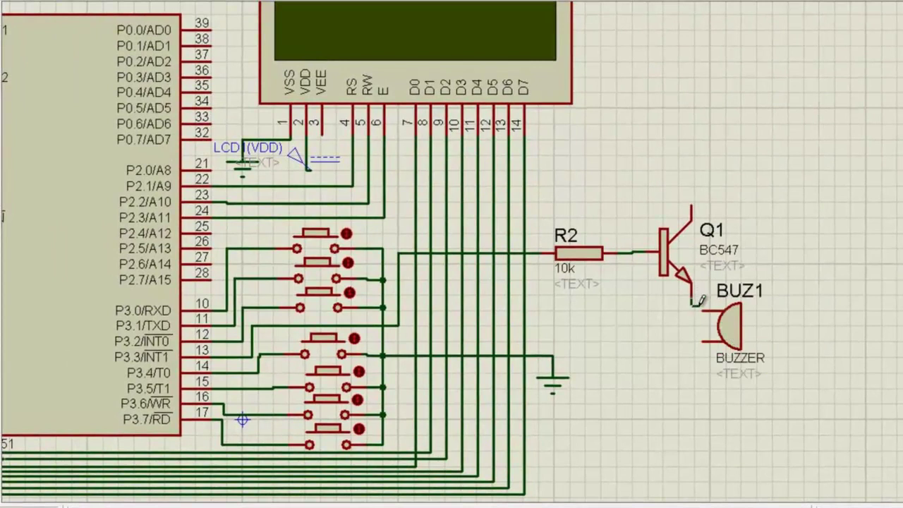
# Wire Q1's emitter to the buzzer and the buzzer's lower pin to ground.
pyautogui.click(693, 304)
pyautogui.click(702, 310)
pyautogui.click(705, 341)
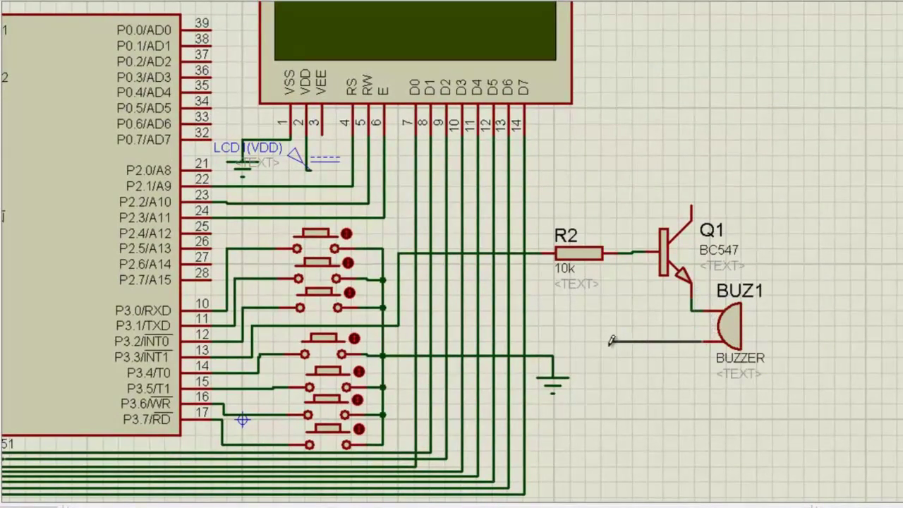
pyautogui.click(554, 355)
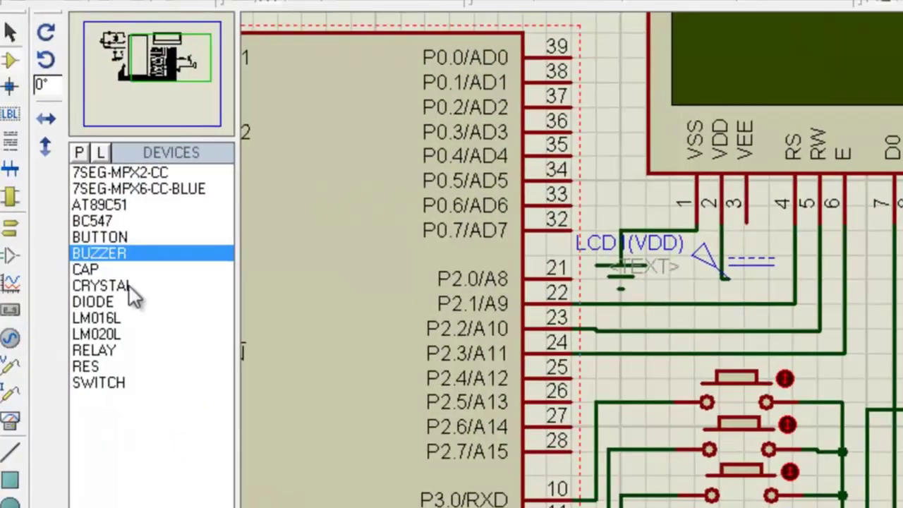
# Place a DC generator Q1(C) on Q1's collector and set it to 5 V.
pyautogui.click(11, 339)
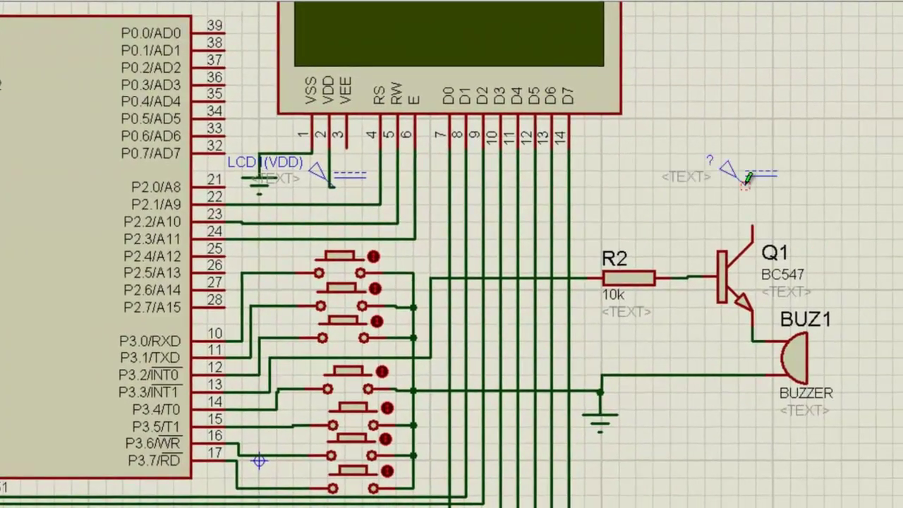
pyautogui.click(748, 182)
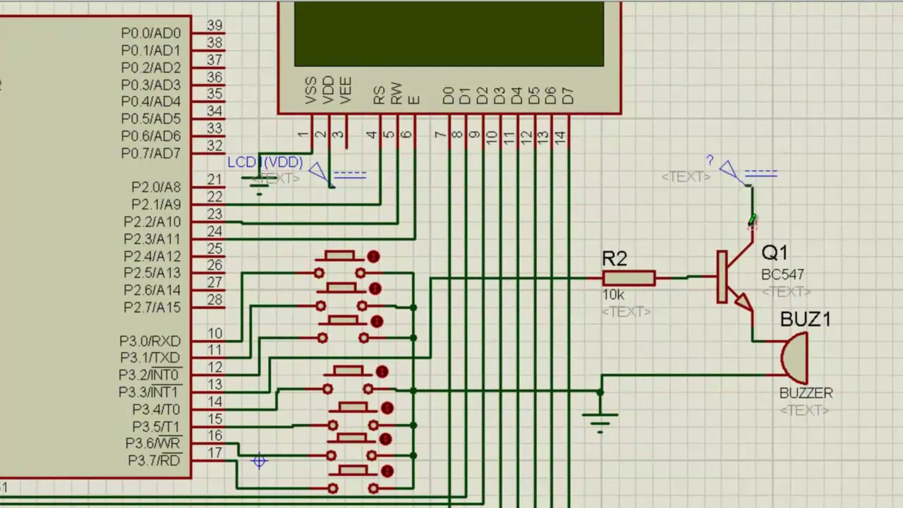
pyautogui.doubleClick(745, 177)
pyautogui.doubleClick(526, 73)
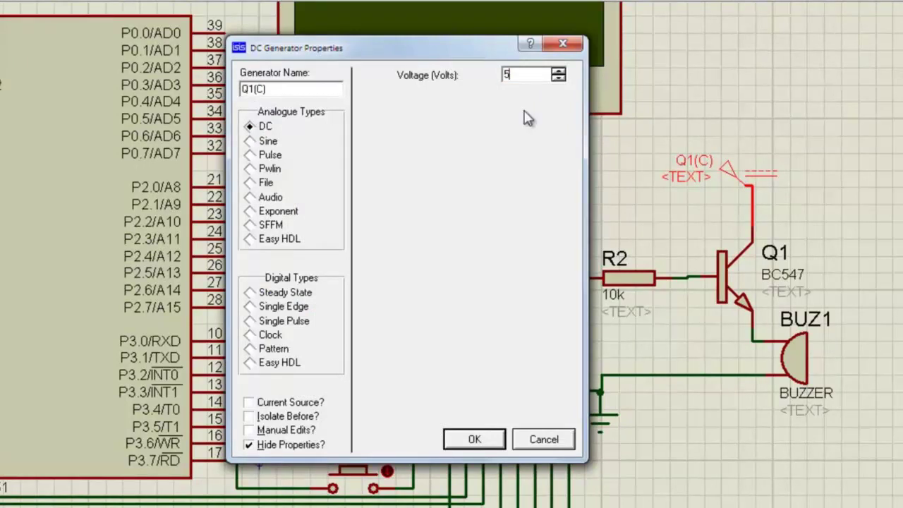
pyautogui.click(484, 438)
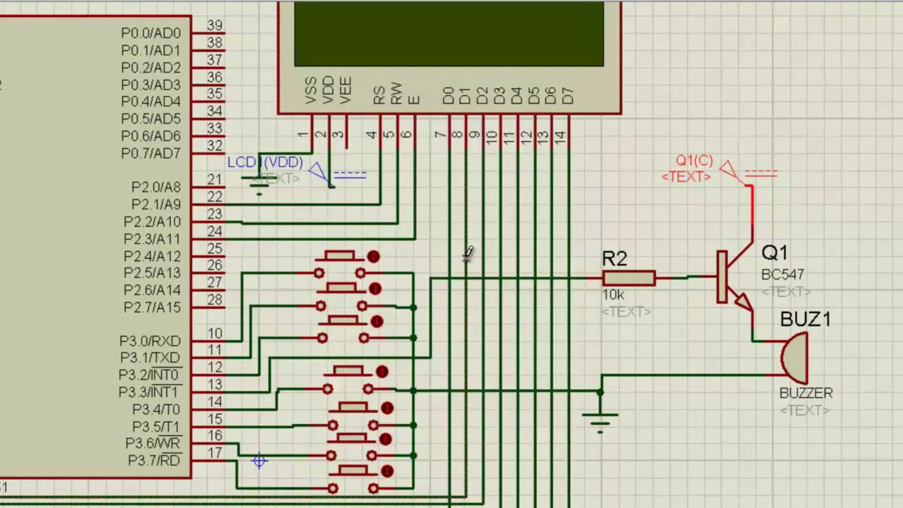
# Edit the LCD1(VDD) generator's Voltage (Volts) value.
pyautogui.click(321, 180)
pyautogui.click(321, 180)
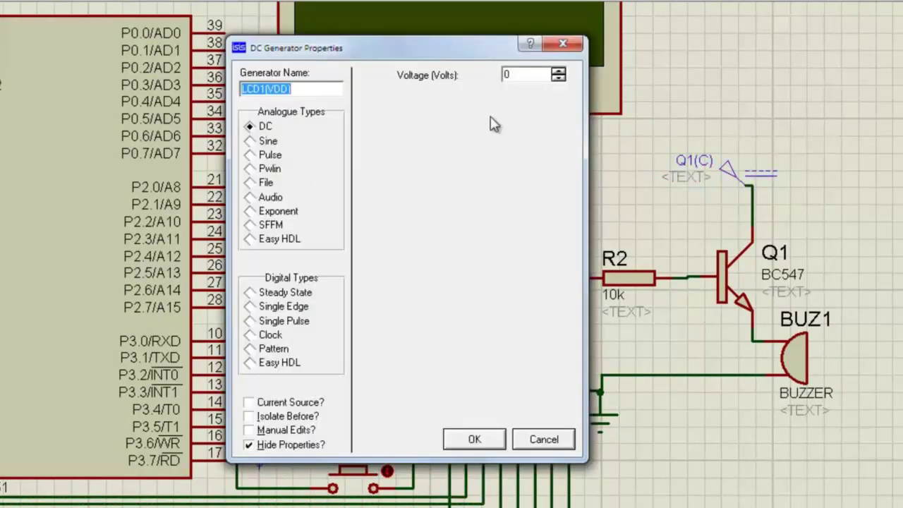
pyautogui.doubleClick(520, 76)
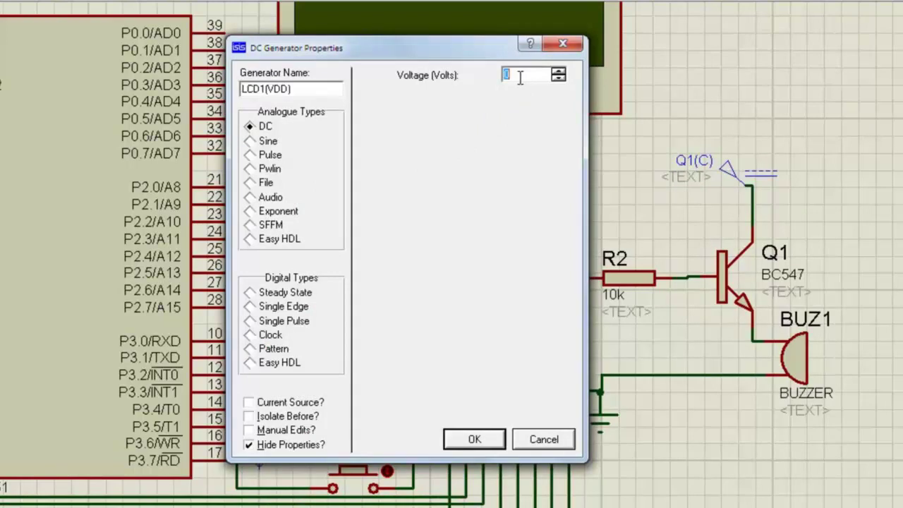
pyautogui.write('5')
pyautogui.click(474, 439)
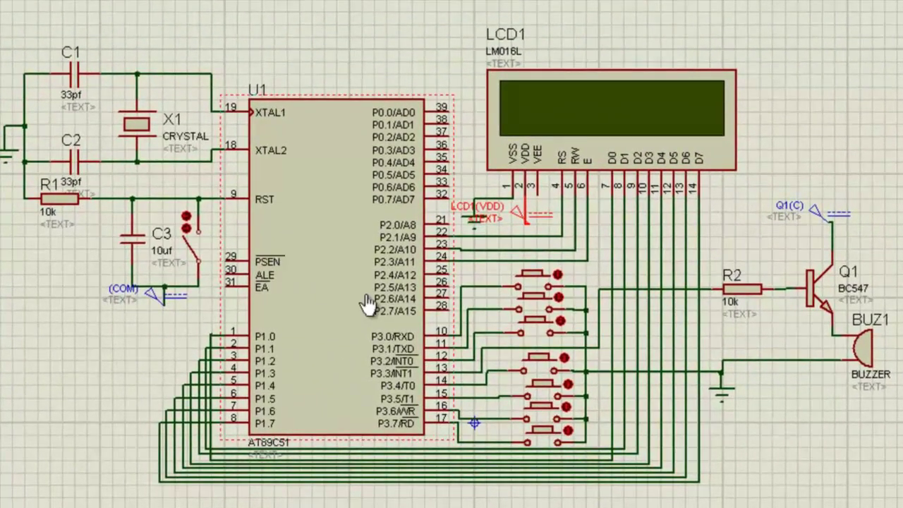
# Set U1's Program File to digital clock.hex in its component properties.
pyautogui.doubleClick(369, 304)
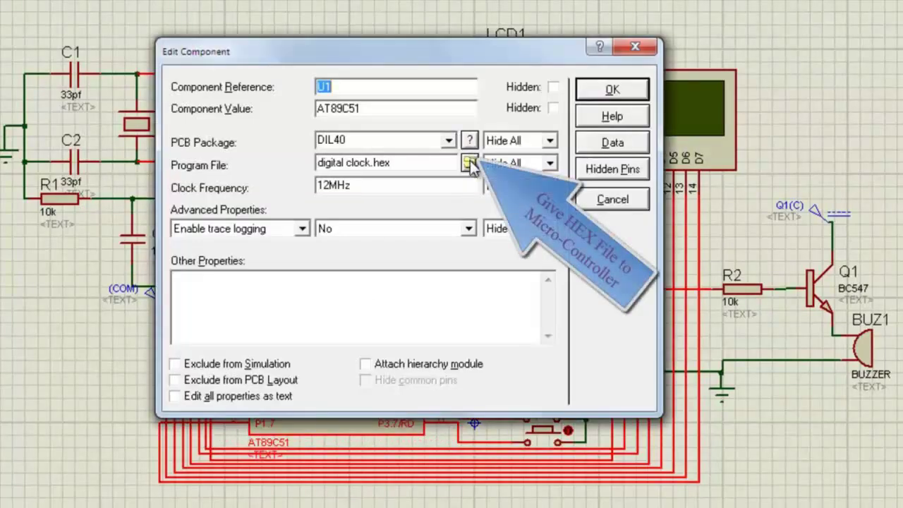
pyautogui.click(470, 164)
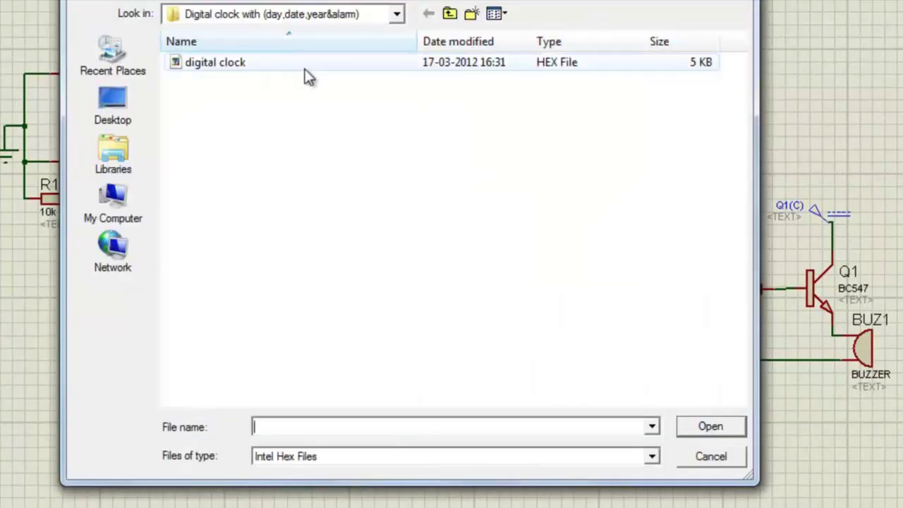
pyautogui.click(295, 67)
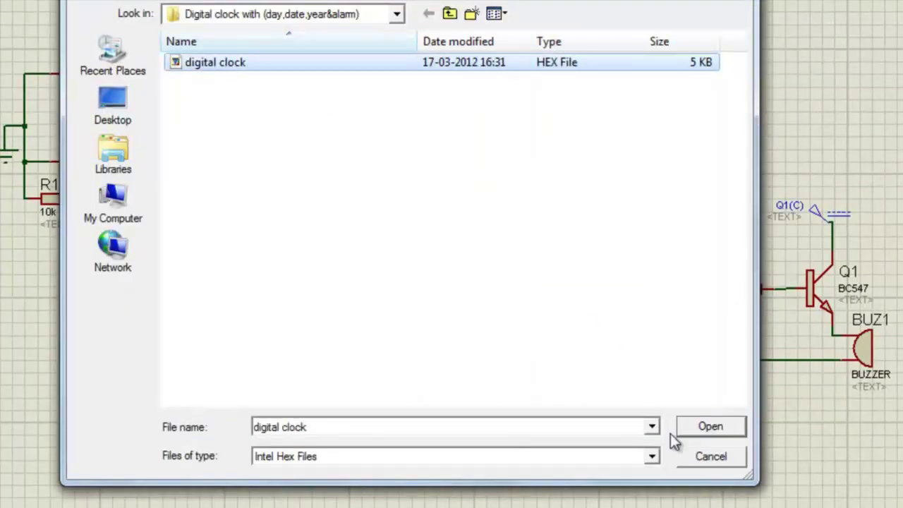
pyautogui.click(705, 427)
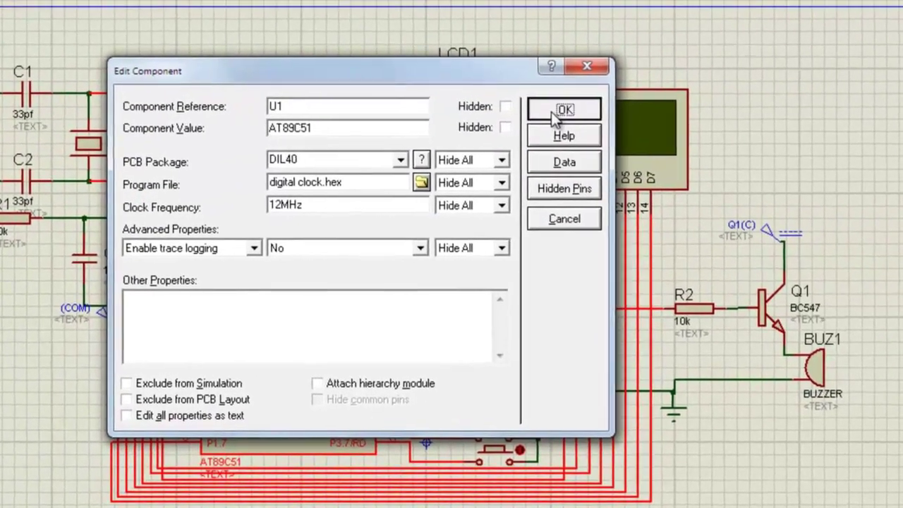
pyautogui.click(612, 90)
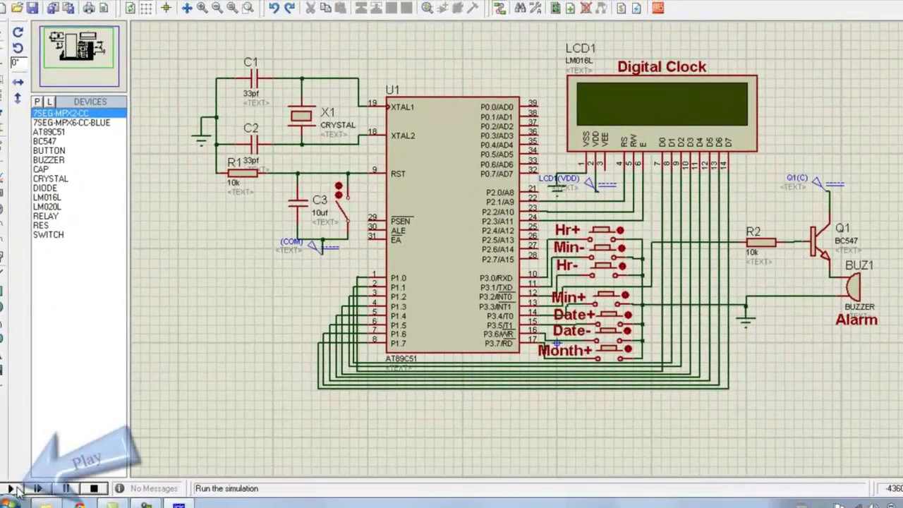
# Start the simulation and press Hr+ nineteen times until hours wrap past 23 to 03.
pyautogui.click(12, 488)
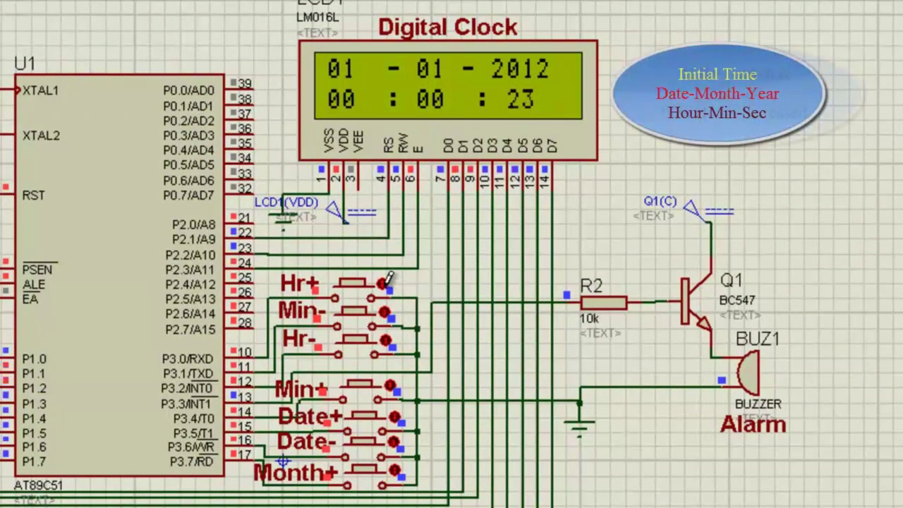
pyautogui.click(387, 280)
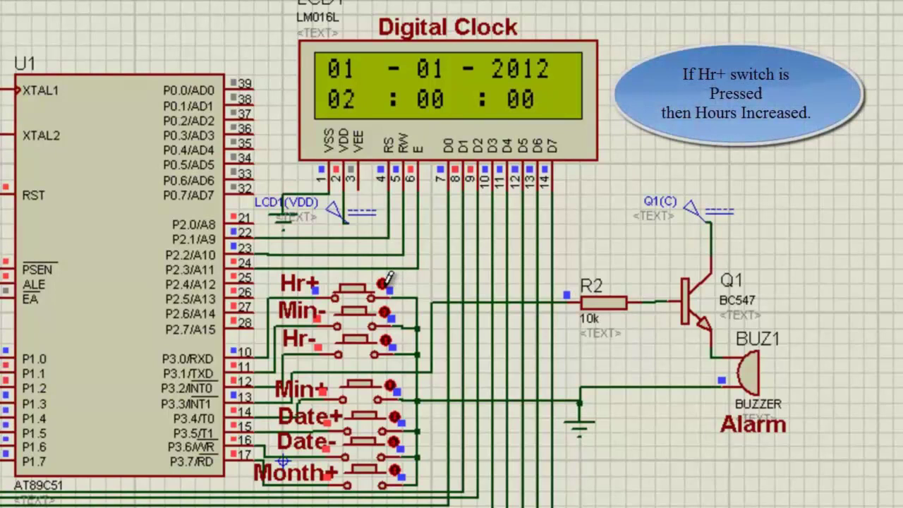
pyautogui.click(388, 279)
pyautogui.click(388, 280)
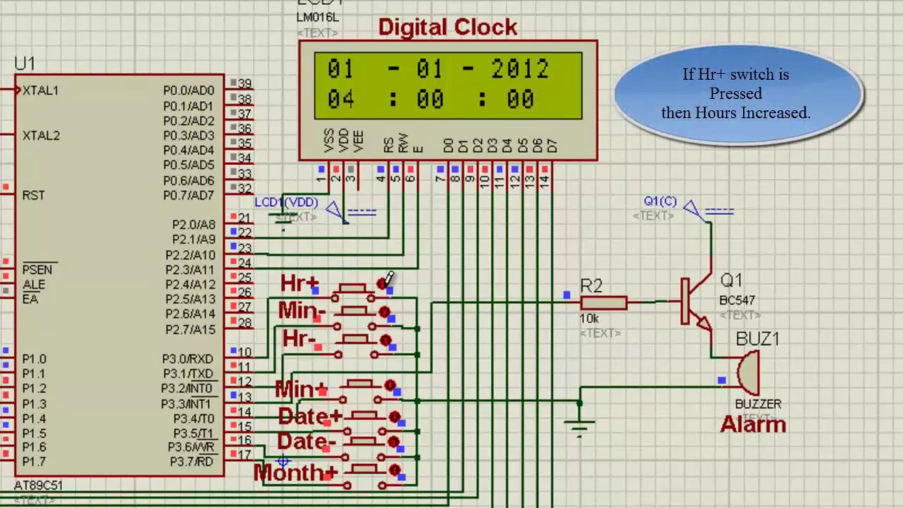
pyautogui.click(388, 280)
pyautogui.click(387, 279)
pyautogui.click(388, 279)
pyautogui.click(388, 279)
pyautogui.click(387, 279)
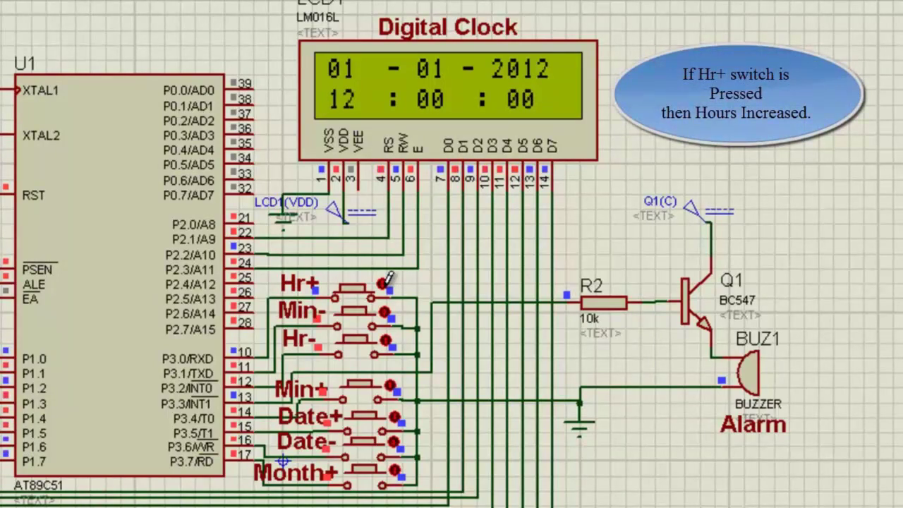
pyautogui.click(387, 280)
pyautogui.click(387, 279)
pyautogui.click(387, 280)
pyautogui.click(387, 279)
pyautogui.click(387, 279)
pyautogui.click(388, 280)
pyautogui.click(387, 280)
pyautogui.click(388, 280)
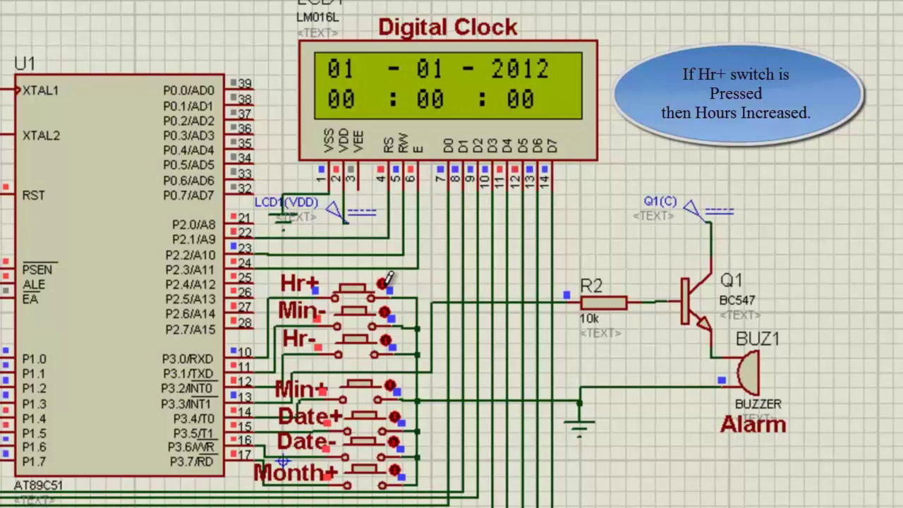
pyautogui.click(388, 279)
pyautogui.click(387, 280)
pyautogui.click(387, 280)
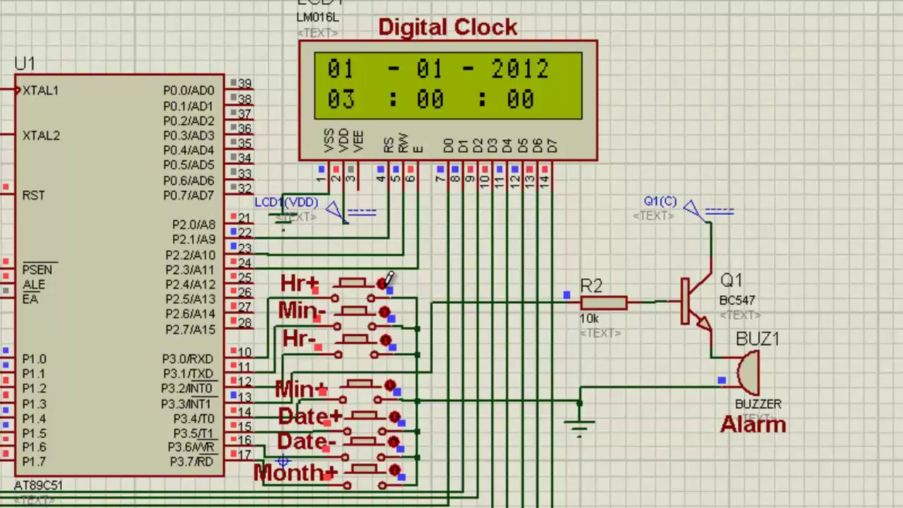
# Press Hr- three times to bring the hours back to 00.
pyautogui.click(389, 326)
pyautogui.click(389, 326)
pyautogui.click(389, 326)
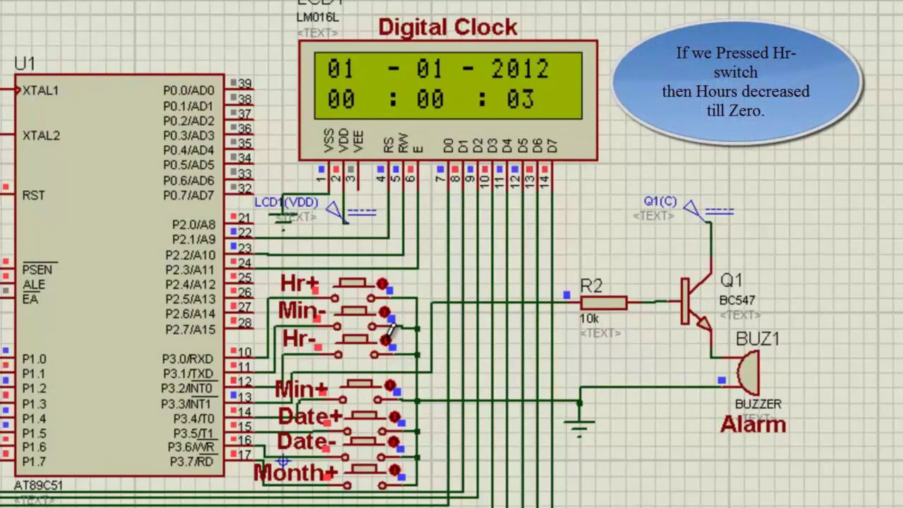
# Press Min+ repeatedly to raise the minutes.
pyautogui.click(397, 377)
pyautogui.click(397, 377)
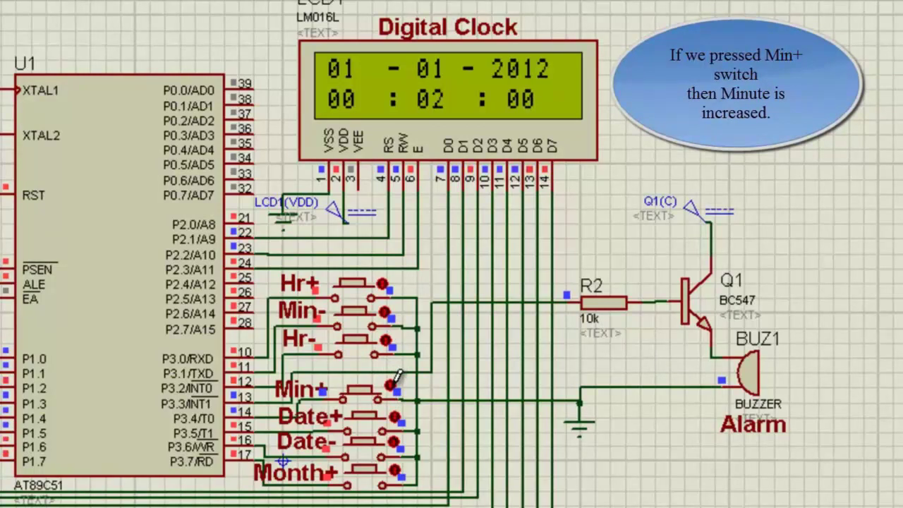
pyautogui.click(397, 377)
pyautogui.click(398, 377)
pyautogui.click(397, 377)
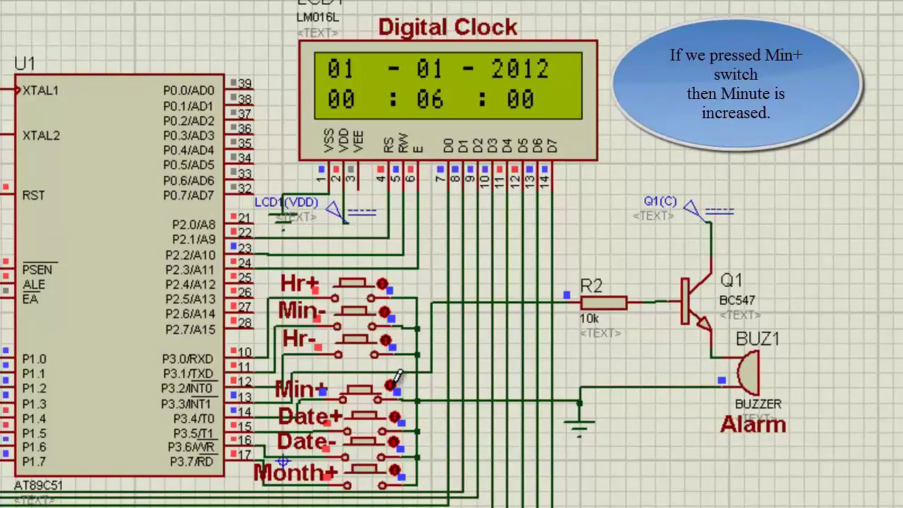
pyautogui.doubleClick(397, 377)
pyautogui.click(397, 376)
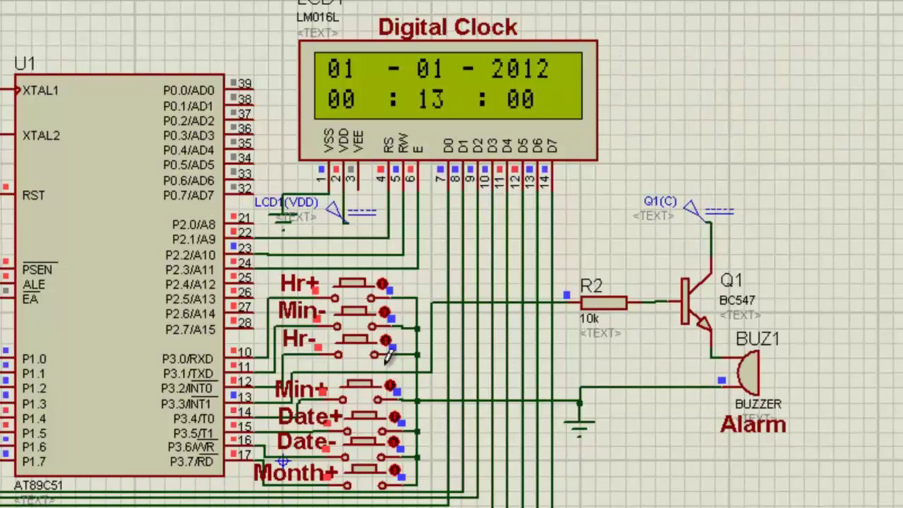
# Press Min- repeatedly until the minutes return to 00, showing 00:00:04.
pyautogui.click(386, 302)
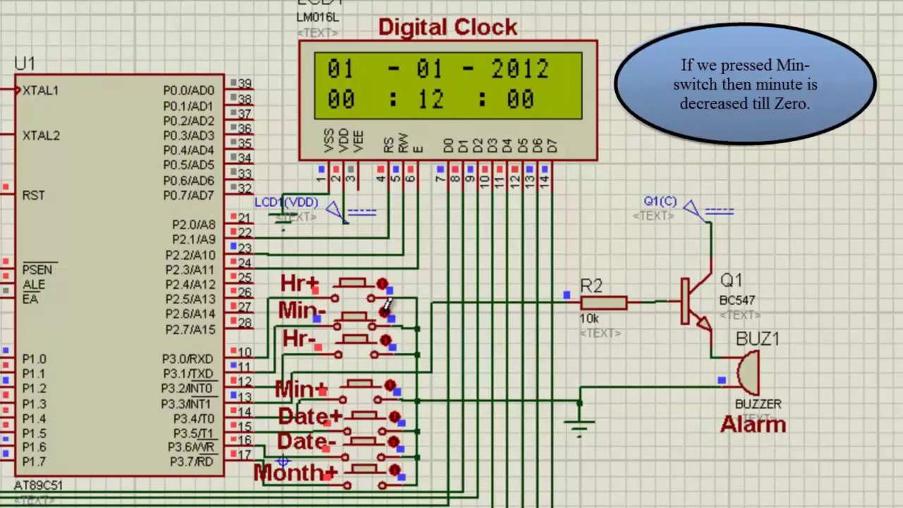
pyautogui.click(386, 302)
pyautogui.click(386, 302)
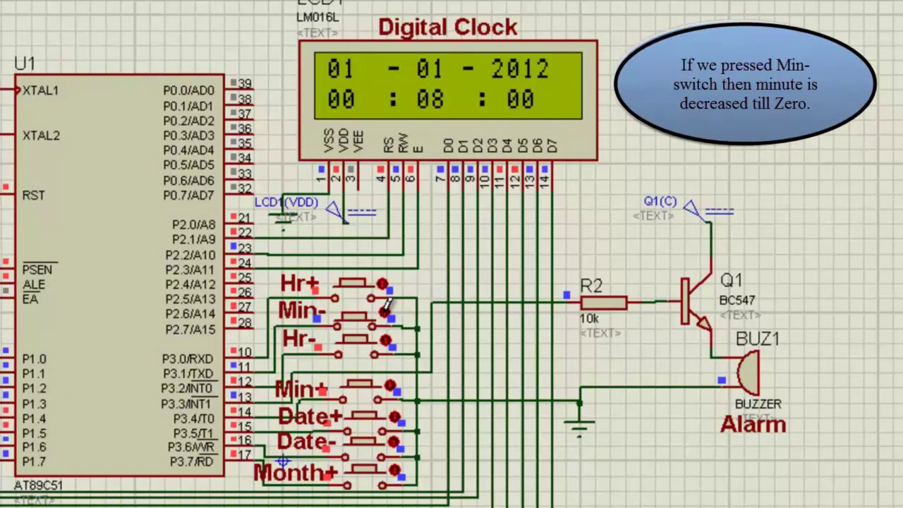
pyautogui.click(386, 302)
pyautogui.click(386, 302)
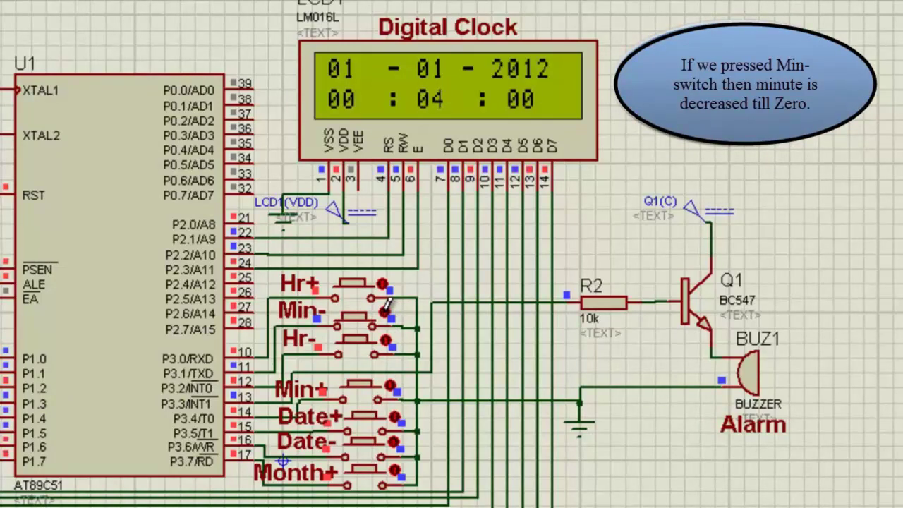
pyautogui.click(386, 302)
pyautogui.click(386, 302)
pyautogui.click(386, 302)
pyautogui.click(387, 302)
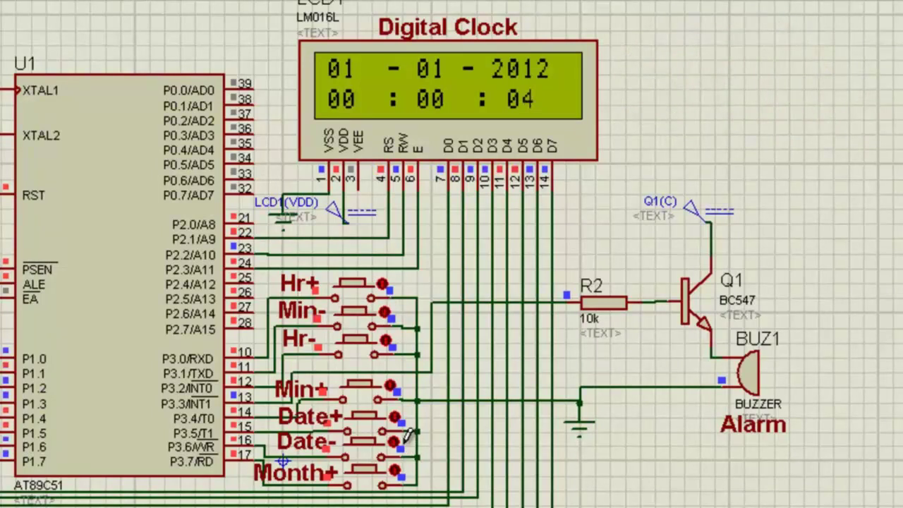
# Adjust the day with Date+ and Date-, then advance the month with Month+ to 05-10-2012.
pyautogui.click(396, 416)
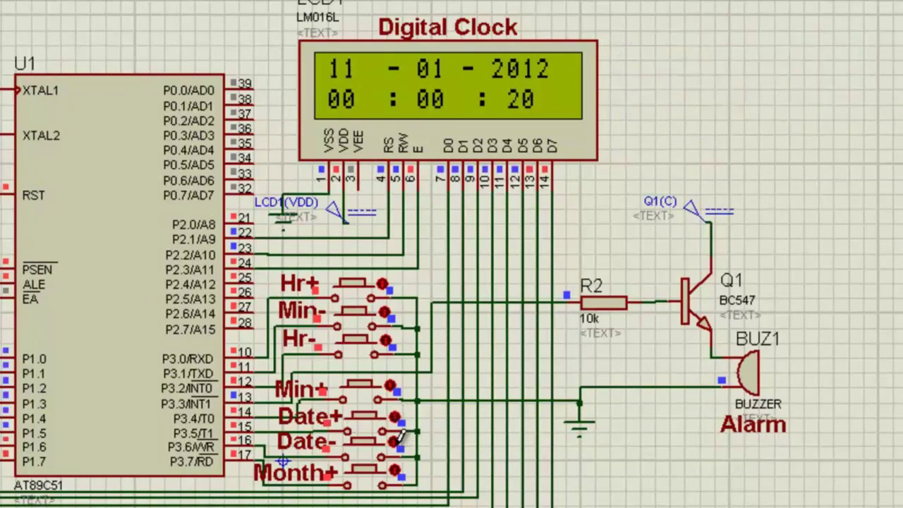
pyautogui.click(400, 428)
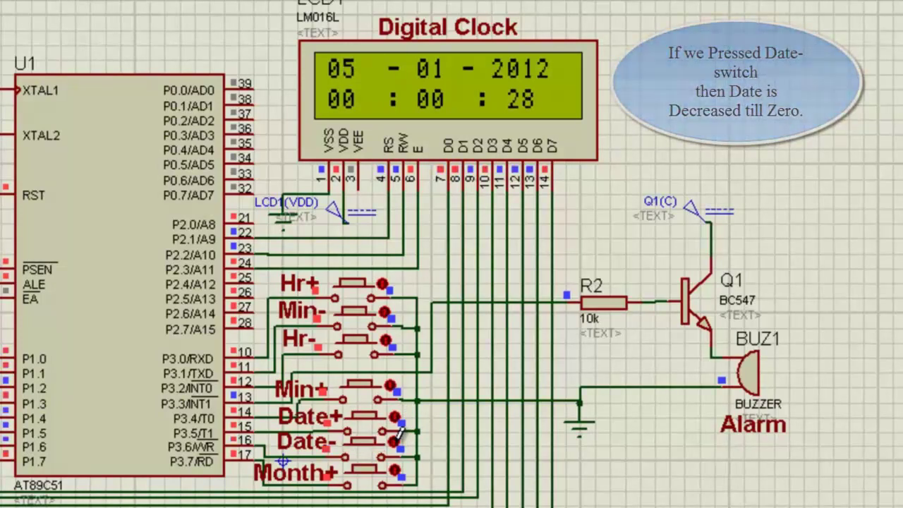
pyautogui.click(399, 459)
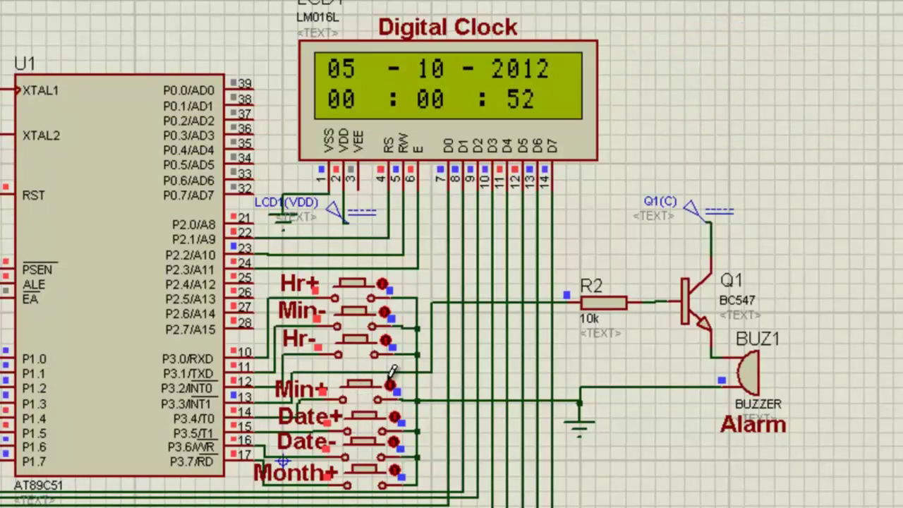
# Press the Min+ button during simulation to advance the clock's minutes, keeping date 05-10-2012.
pyautogui.click(391, 376)
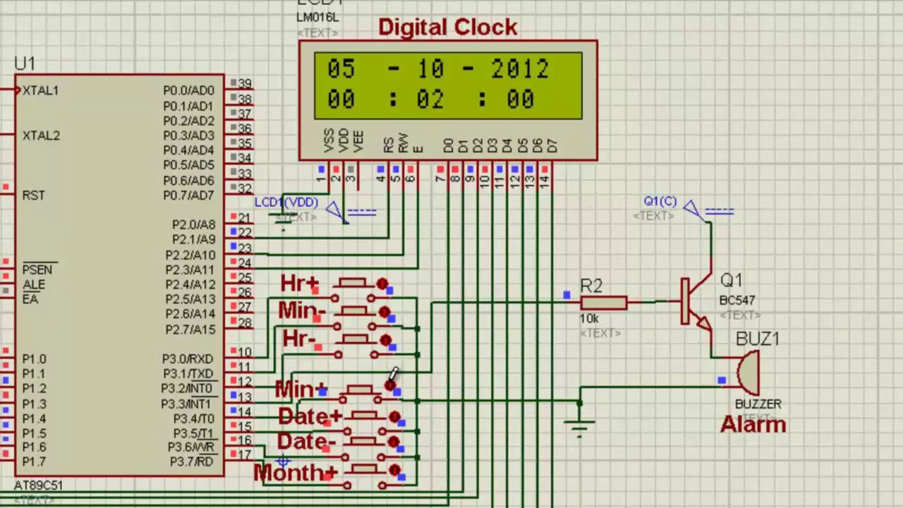